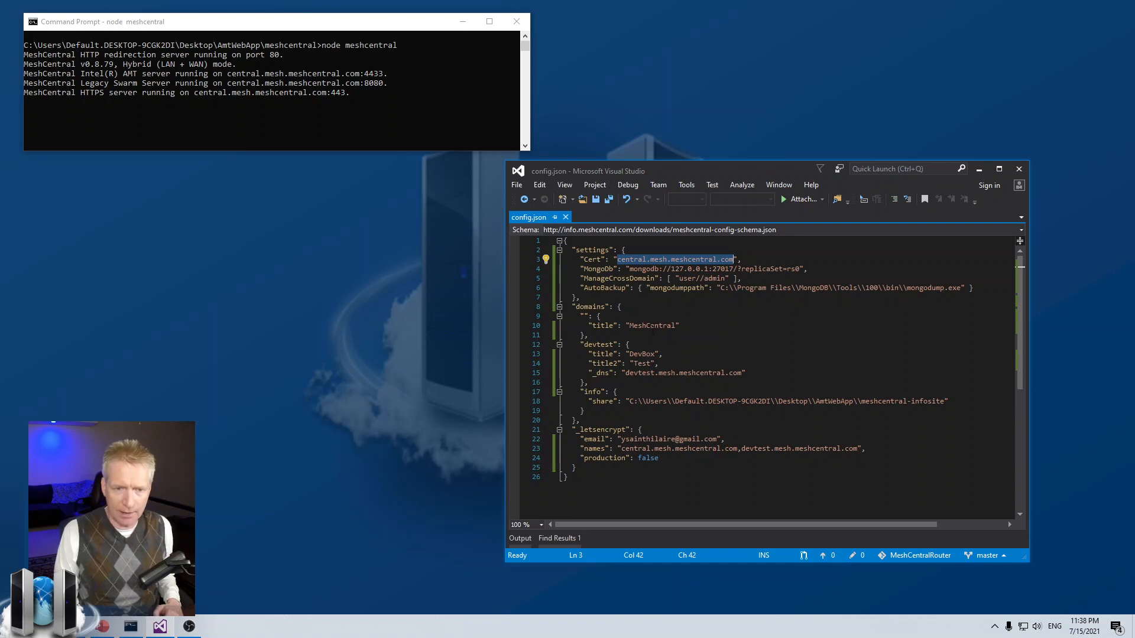
Step: Highlight the main domain's MeshCentral title and the devtest domain entry in config.json
left_click_drag(626, 325, 686, 325)
left_click_drag(580, 344, 664, 354)
left_click(672, 355)
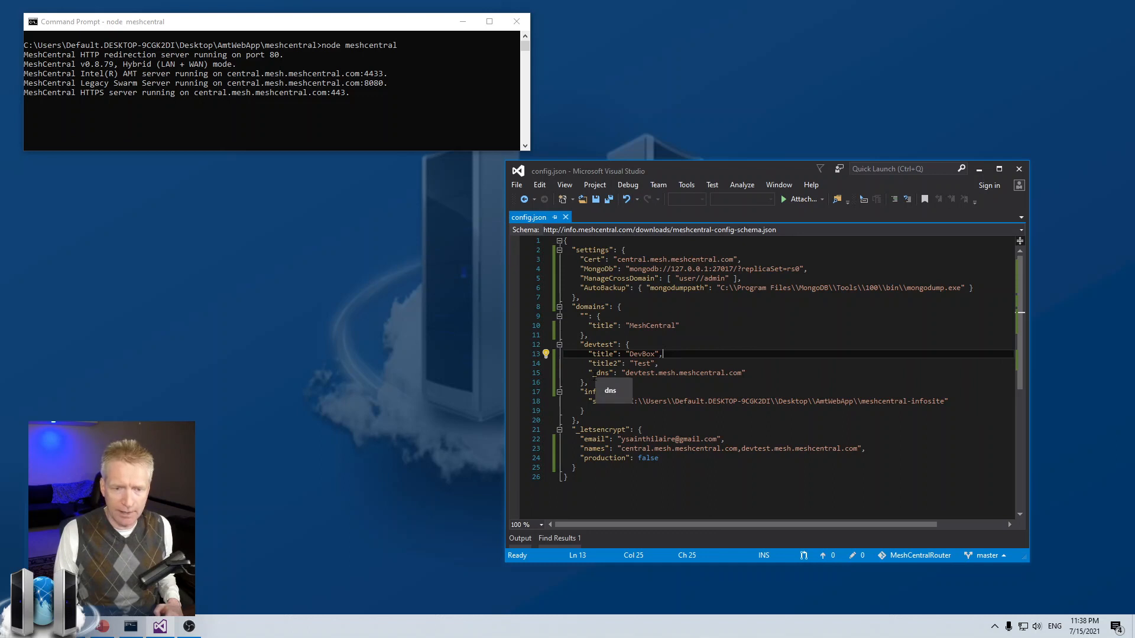
Step: Mark the devtest _dns line, then move the editor aside and switch to the browser login
left_click_drag(594, 375, 705, 374)
left_click(705, 373)
left_click(595, 373)
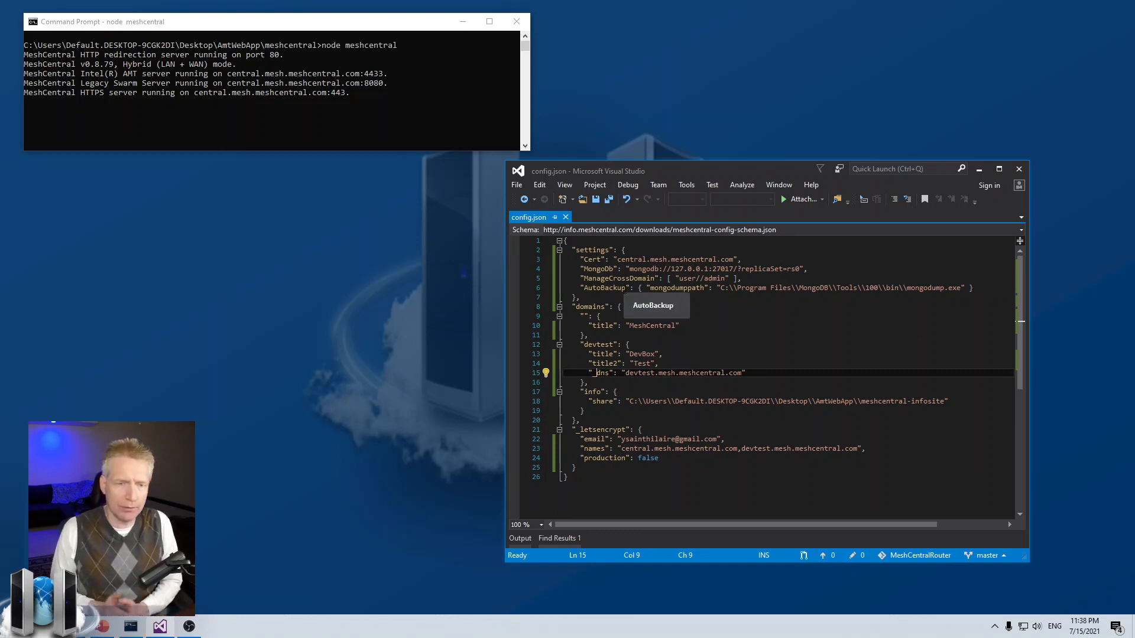
left_click_drag(674, 176, 704, 187)
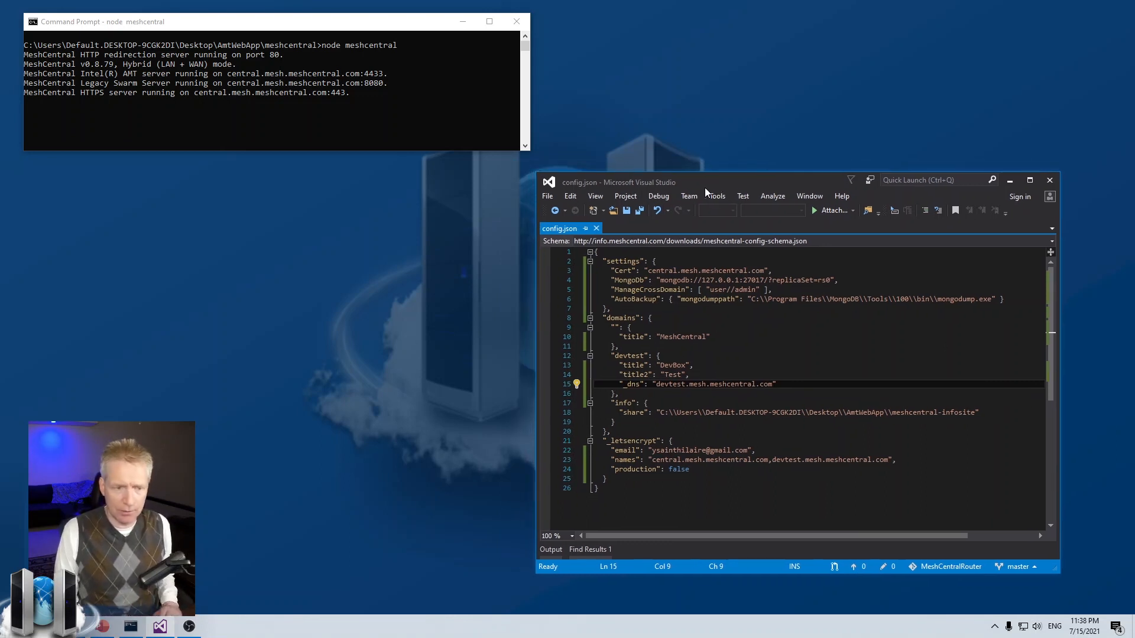
key("alt+Tab")
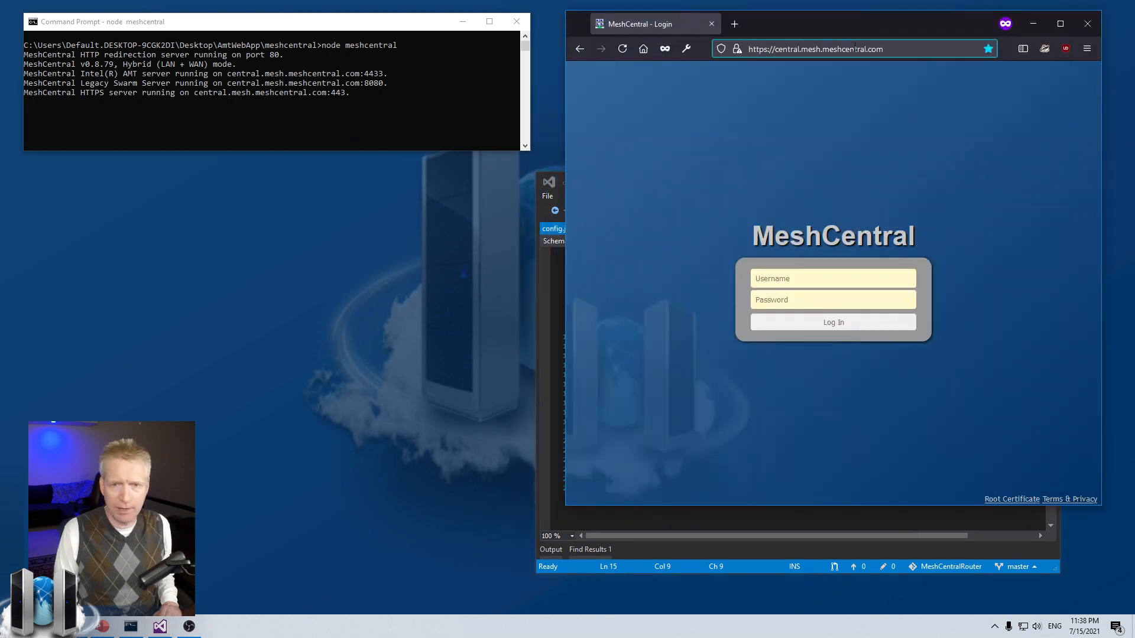
Step: Arrange the windows and reload the MeshCentral login page at central.mesh.meshcentral.com
left_click_drag(845, 30, 586, 69)
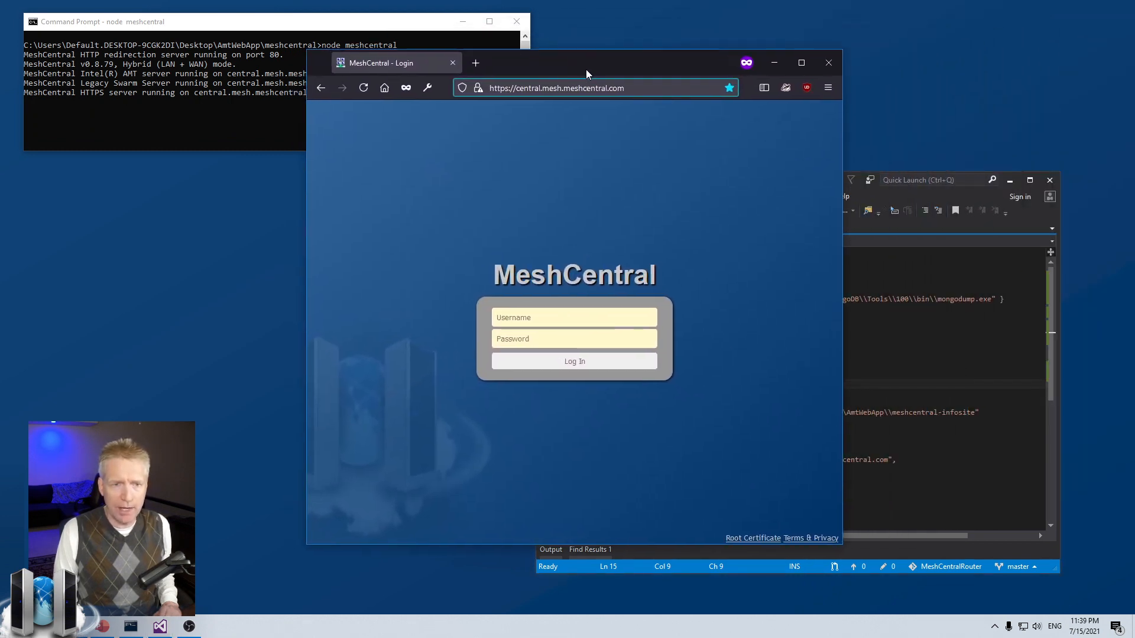
left_click(876, 308)
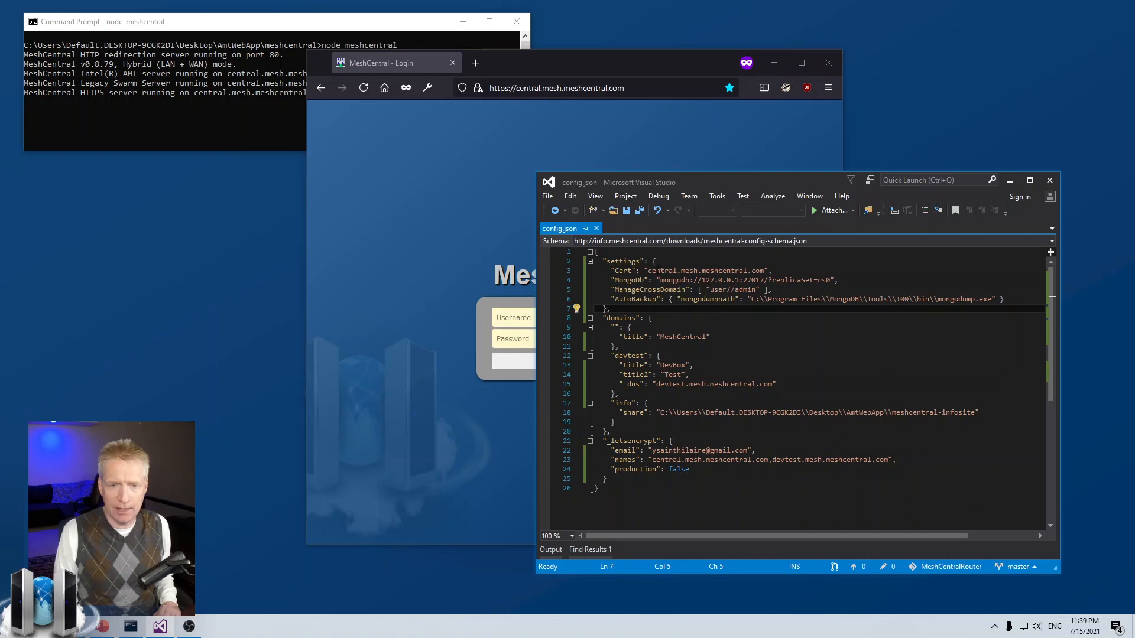
left_click_drag(648, 271, 775, 271)
left_click(651, 88)
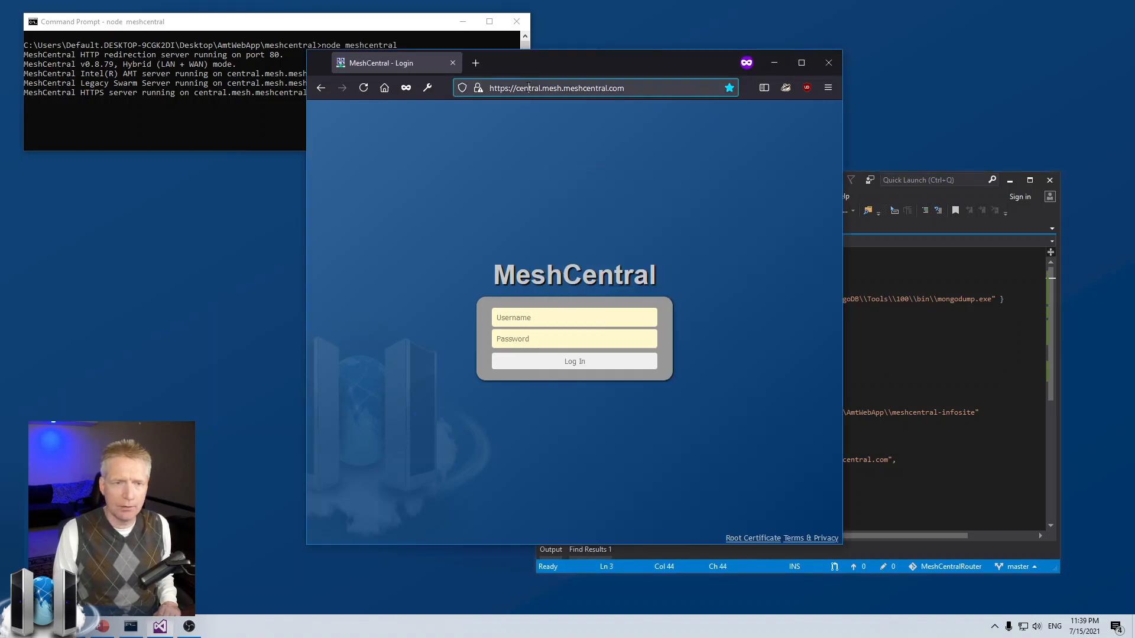
key("Return")
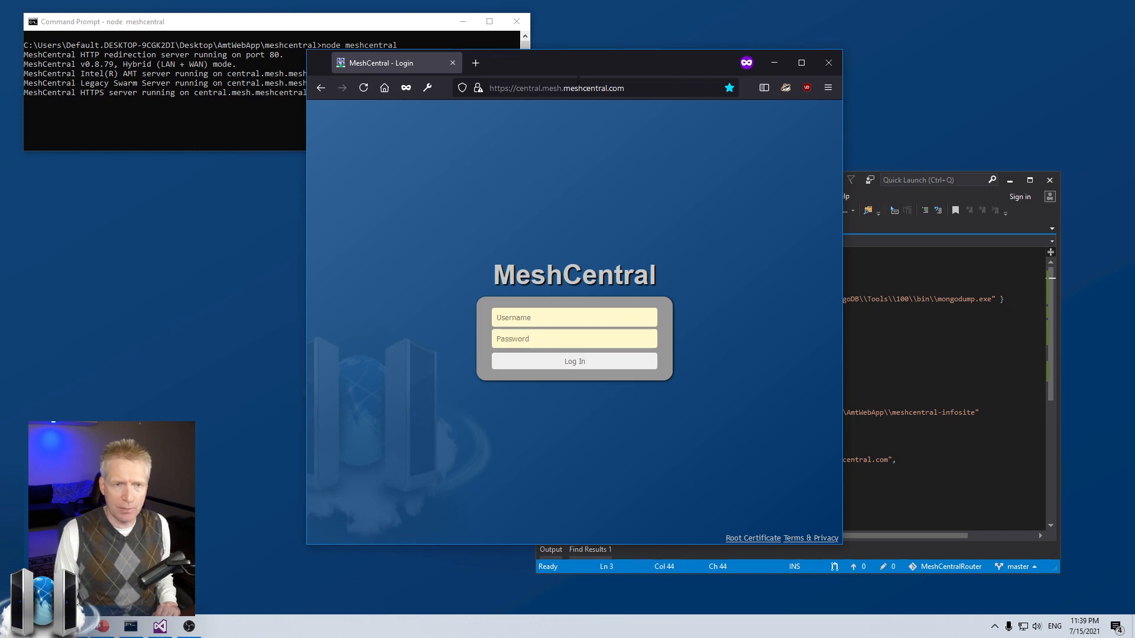
left_click_drag(526, 73, 516, 71)
left_click(466, 60)
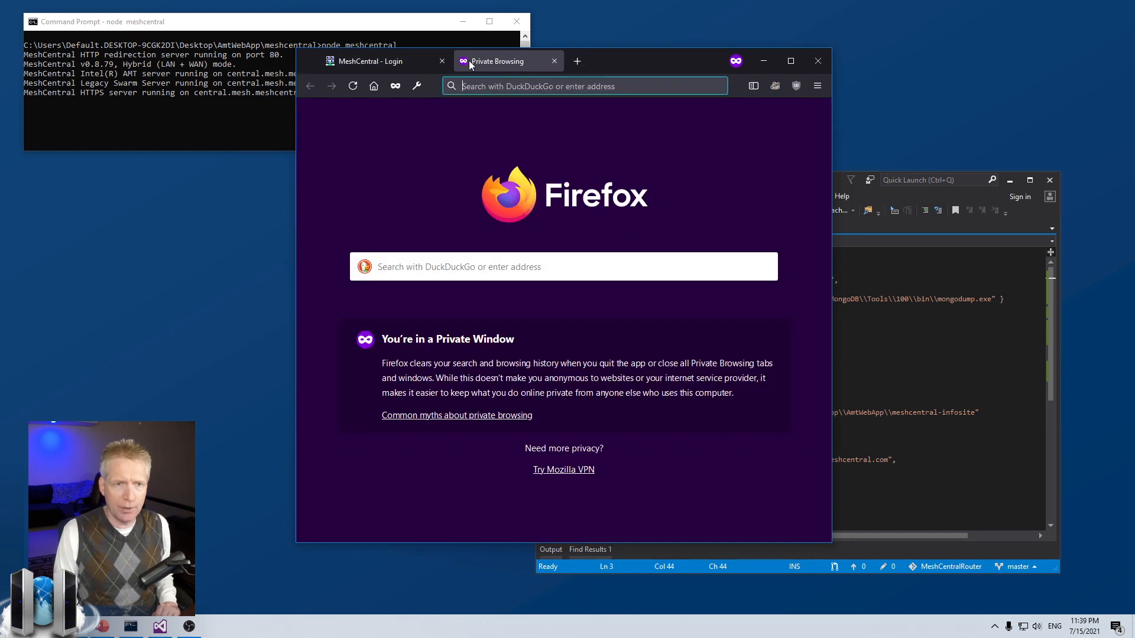
left_click_drag(513, 58, 717, 28)
left_click(459, 126)
left_click(532, 86)
key("ctrl+c")
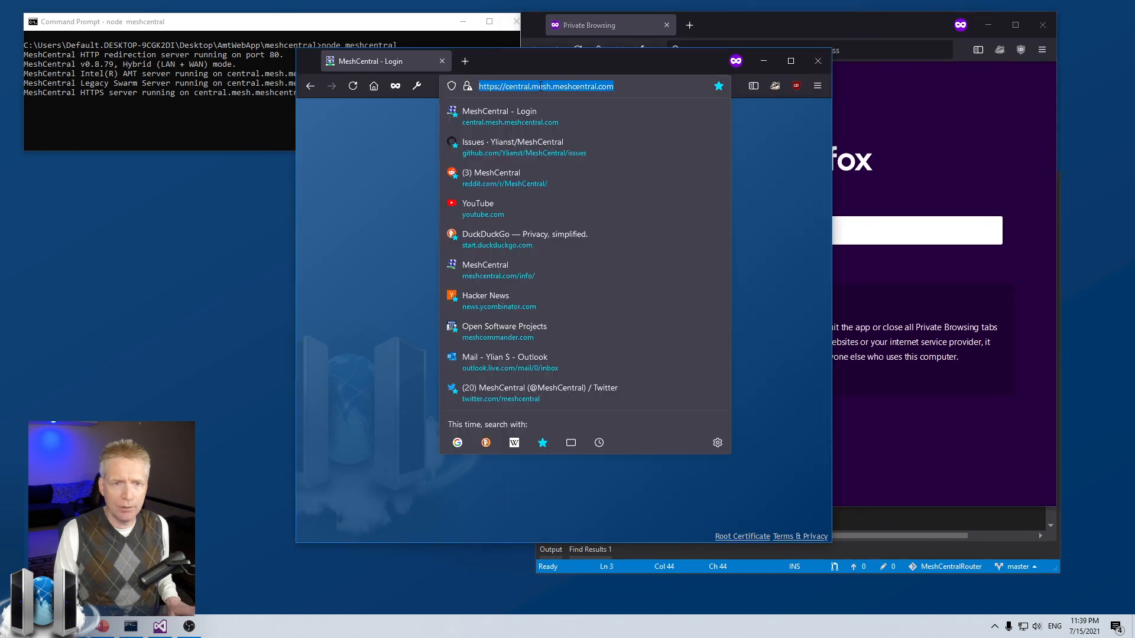
left_click(860, 50)
key("ctrl+v")
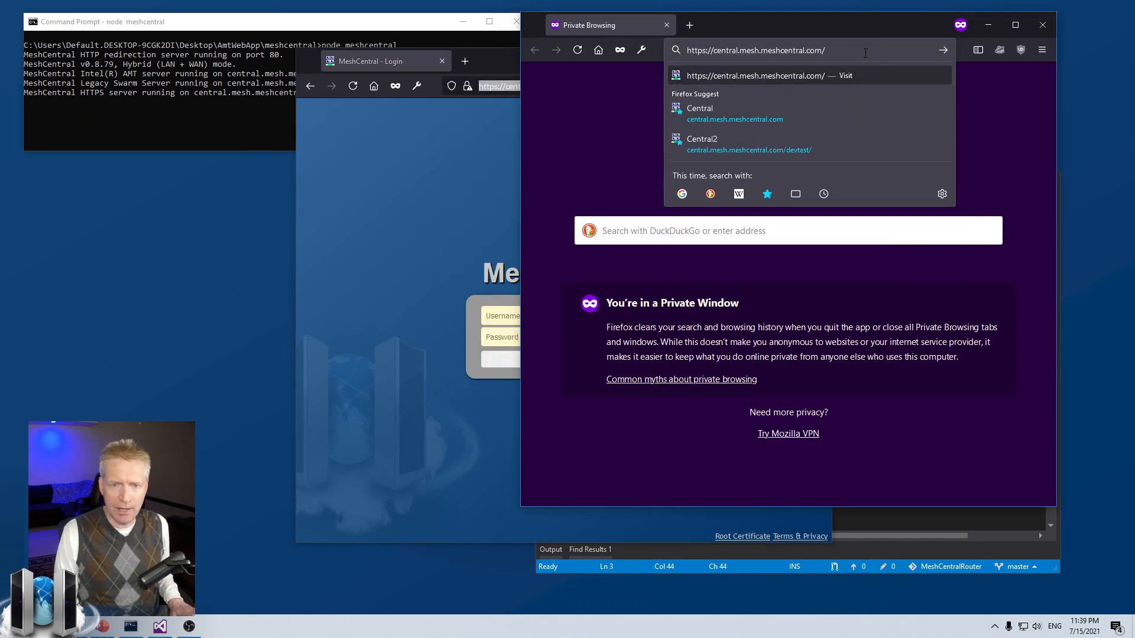
type("devtest/")
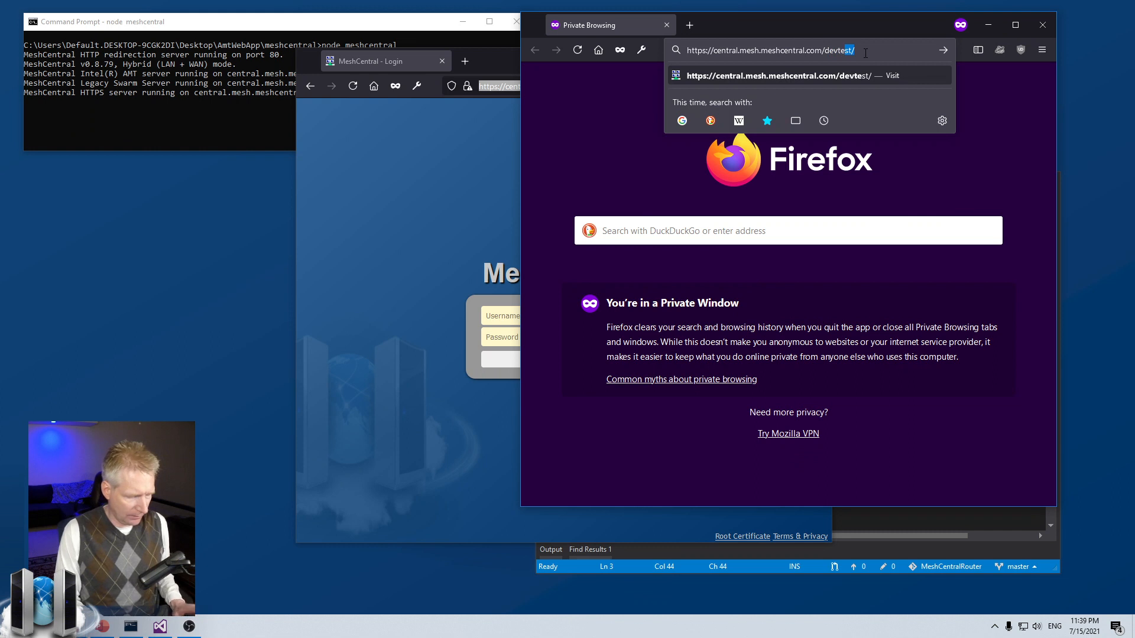
key("Return")
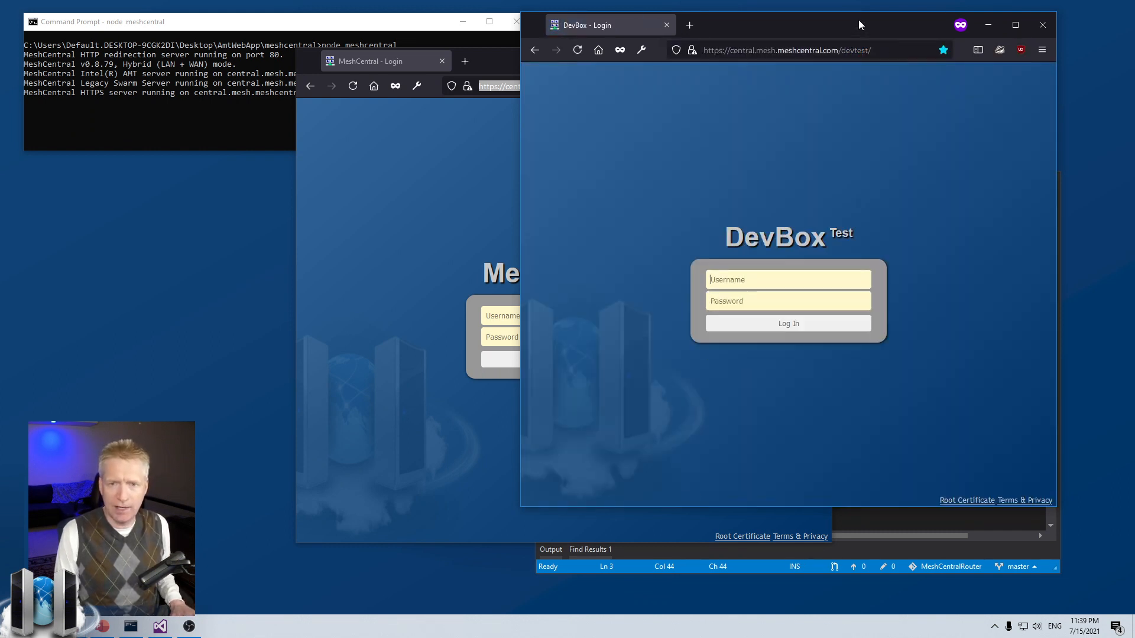
Step: Sign in to the main MeshCentral site as admin
left_click_drag(858, 19, 906, 4)
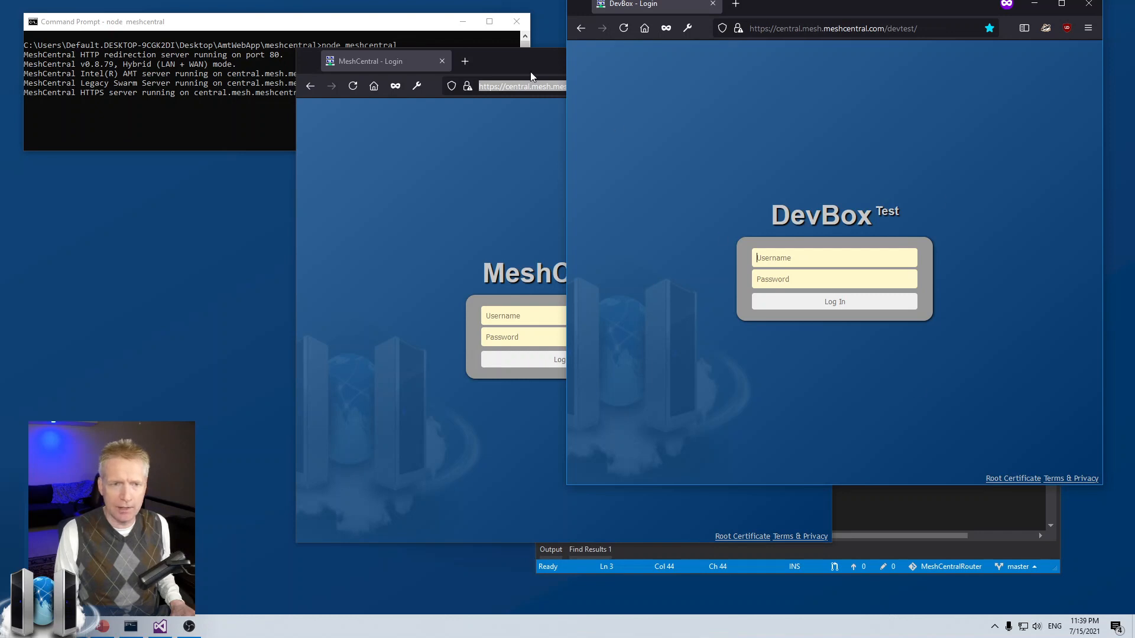
left_click_drag(541, 62, 392, 92)
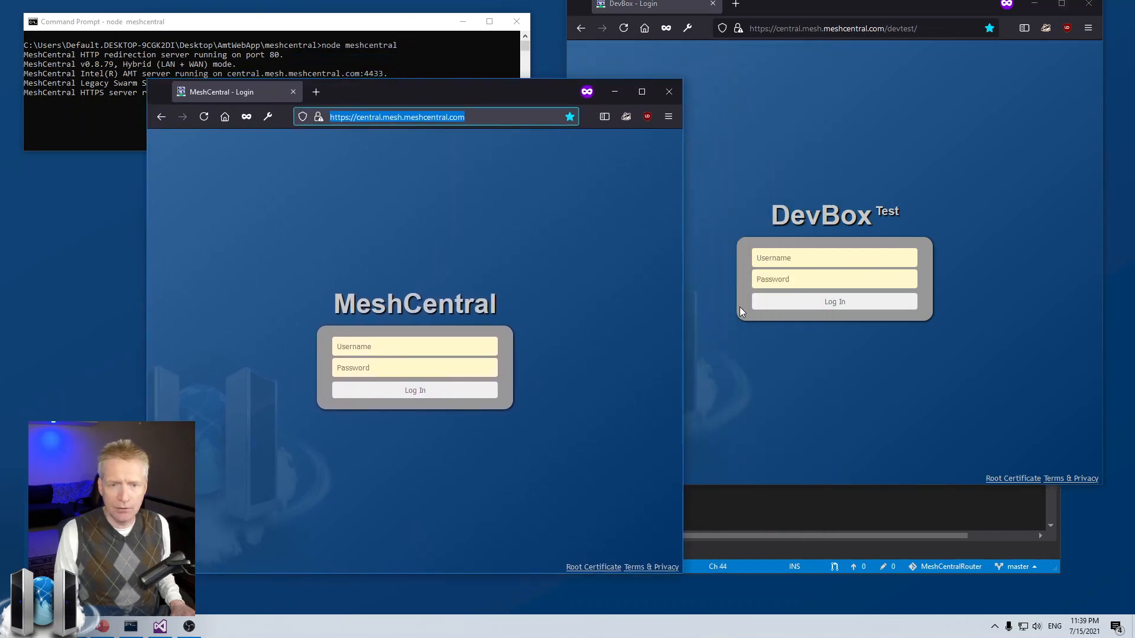
left_click(400, 352)
type("admin")
key("Tab")
type("*****")
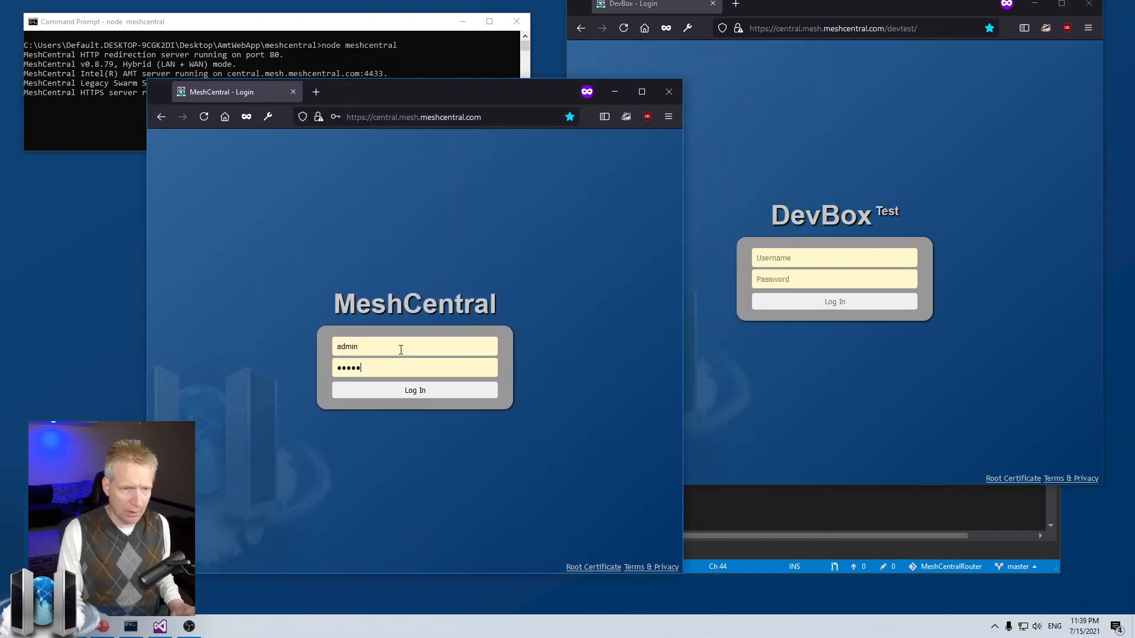
key("Return")
Step: Sign in to the DevBox devtest login as admin
left_click(862, 255)
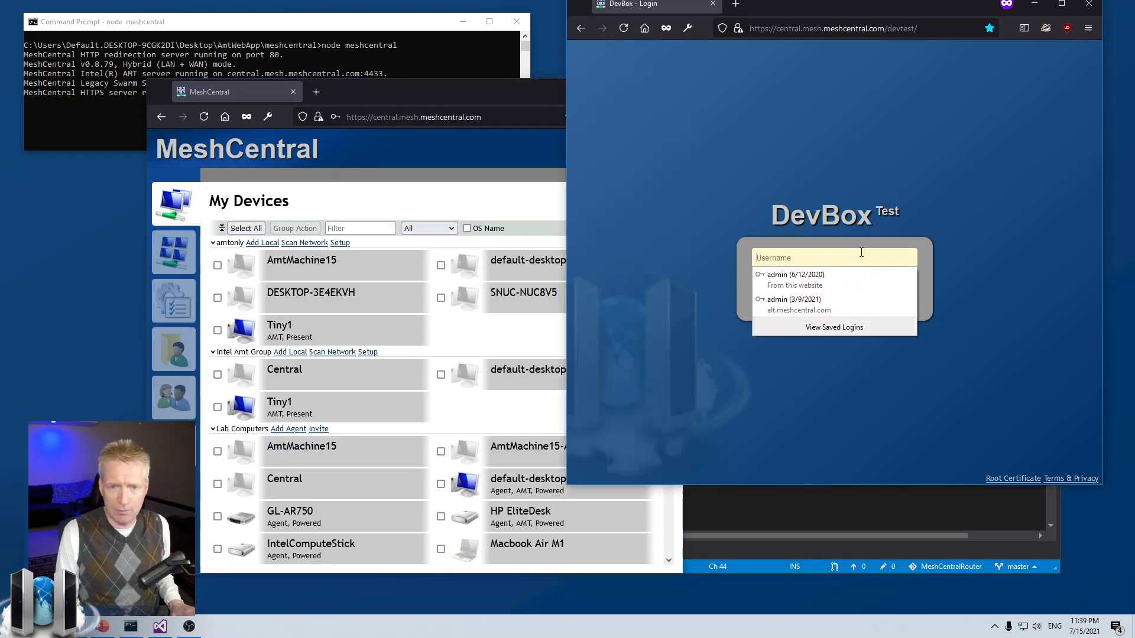
type("admin")
key("Tab")
type("*****")
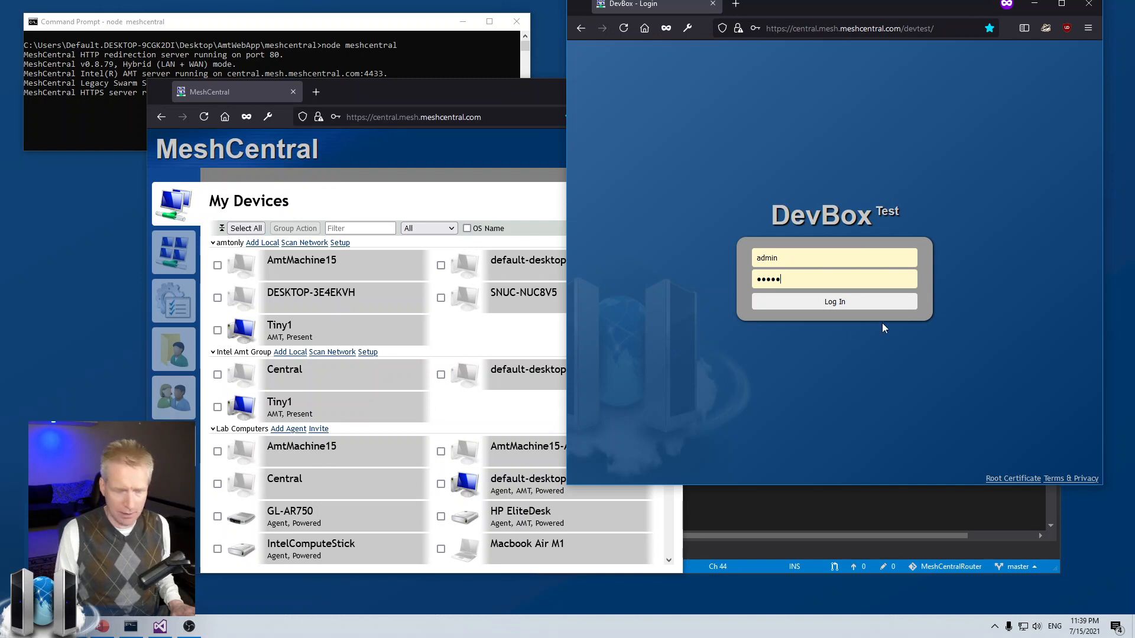
key("Return")
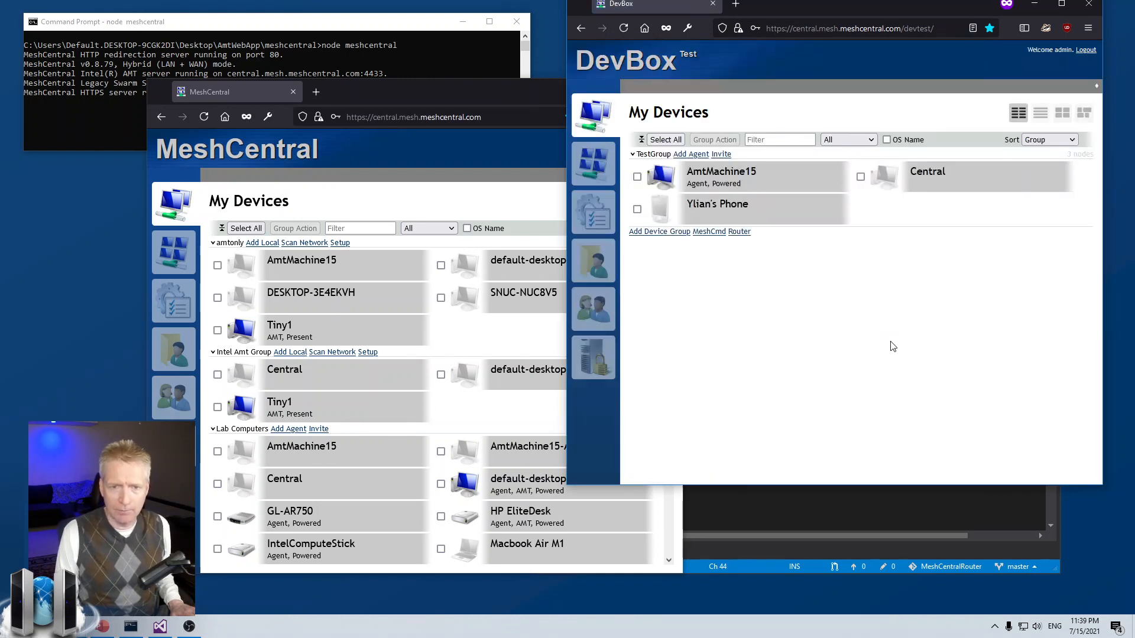
Step: Look over the DevBox account page, event log and TestGroup device list, then return to config.json
left_click_drag(849, 3, 848, 22)
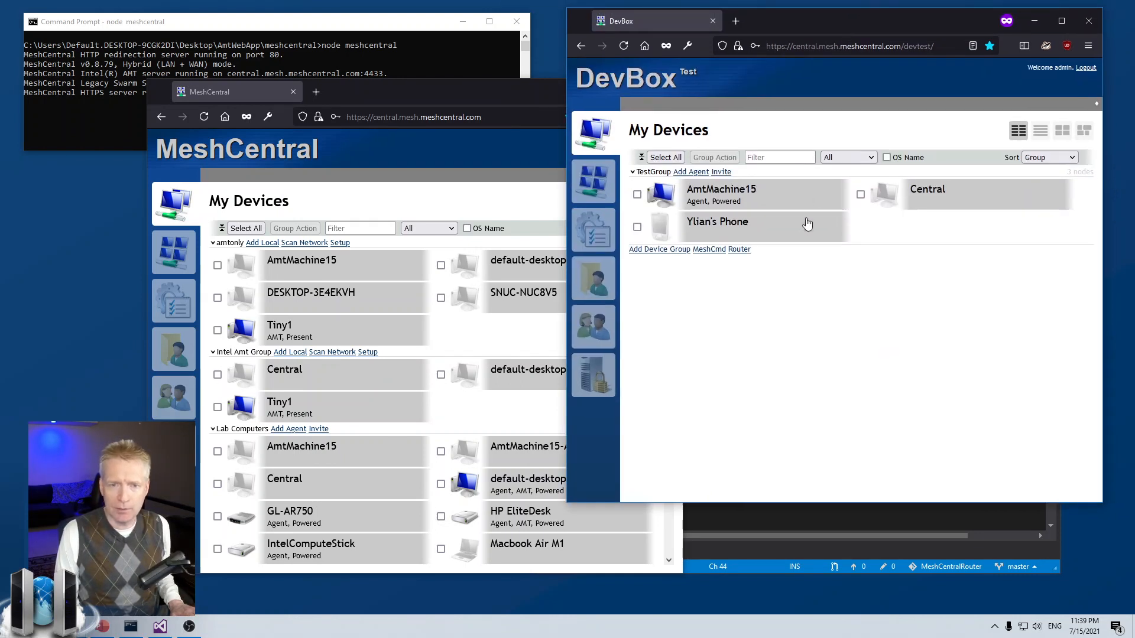
left_click(463, 93)
left_click_drag(464, 93, 459, 102)
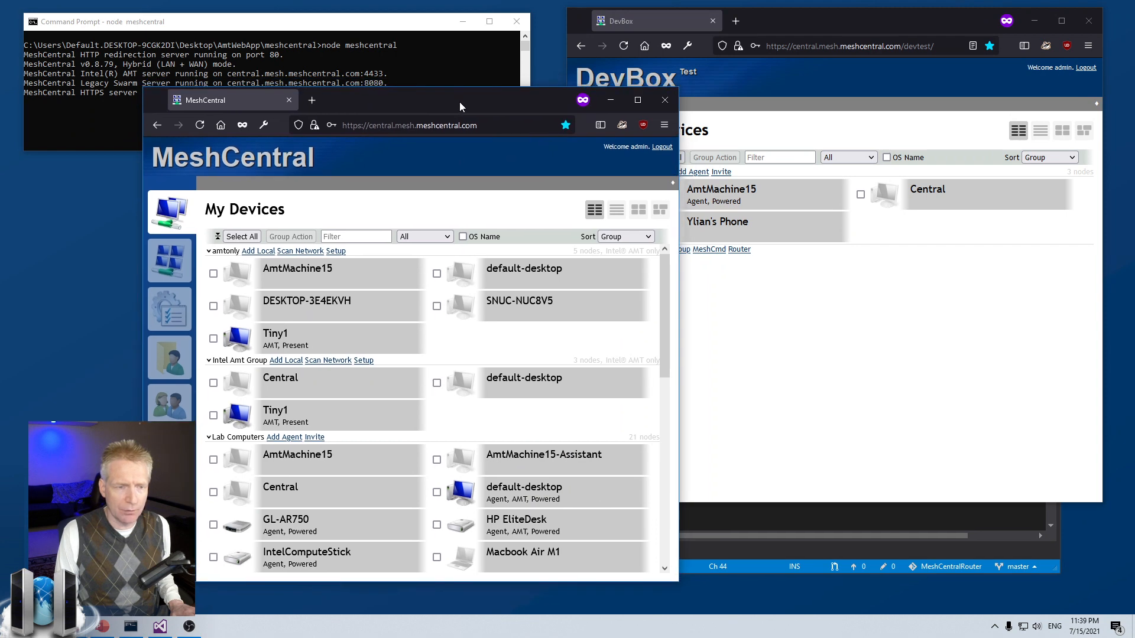
left_click(811, 334)
left_click(480, 342)
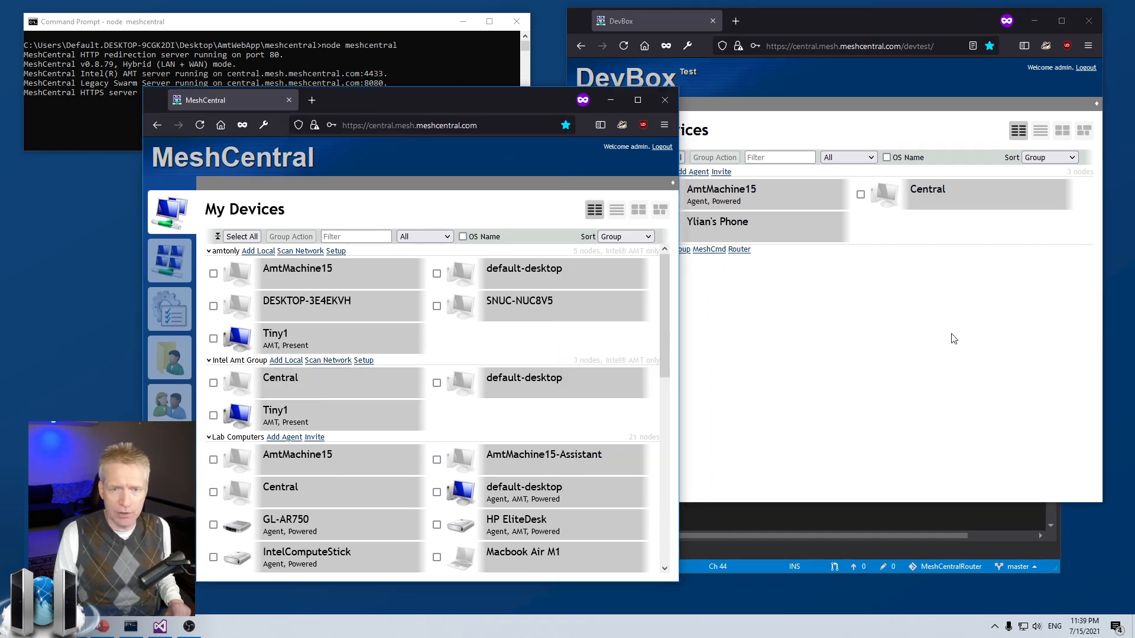
left_click(952, 335)
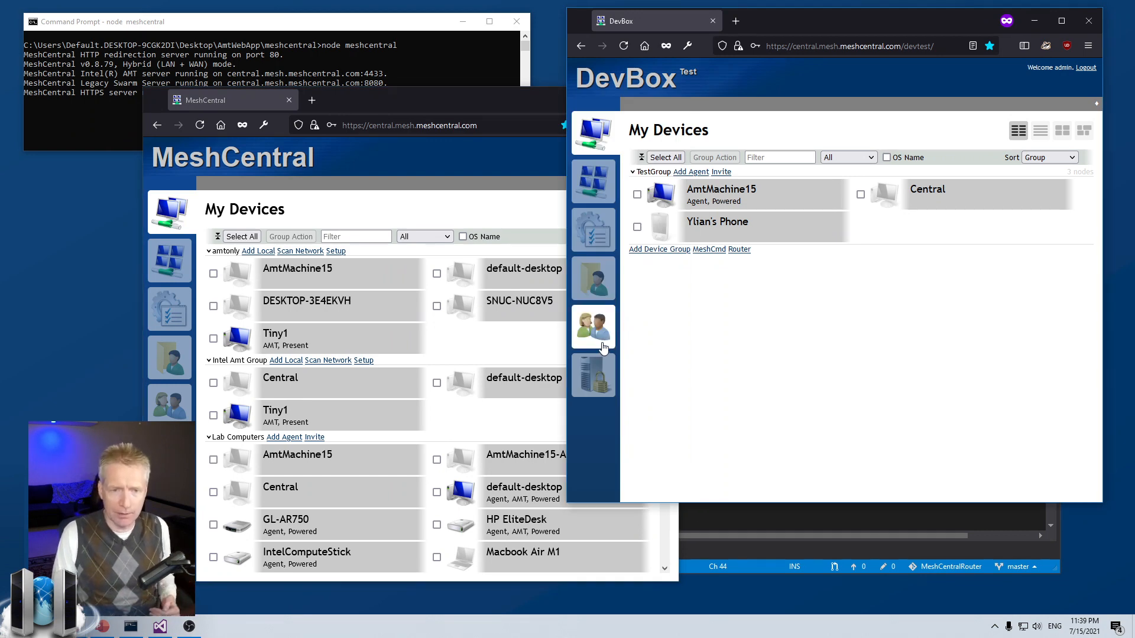
left_click(604, 192)
left_click(607, 229)
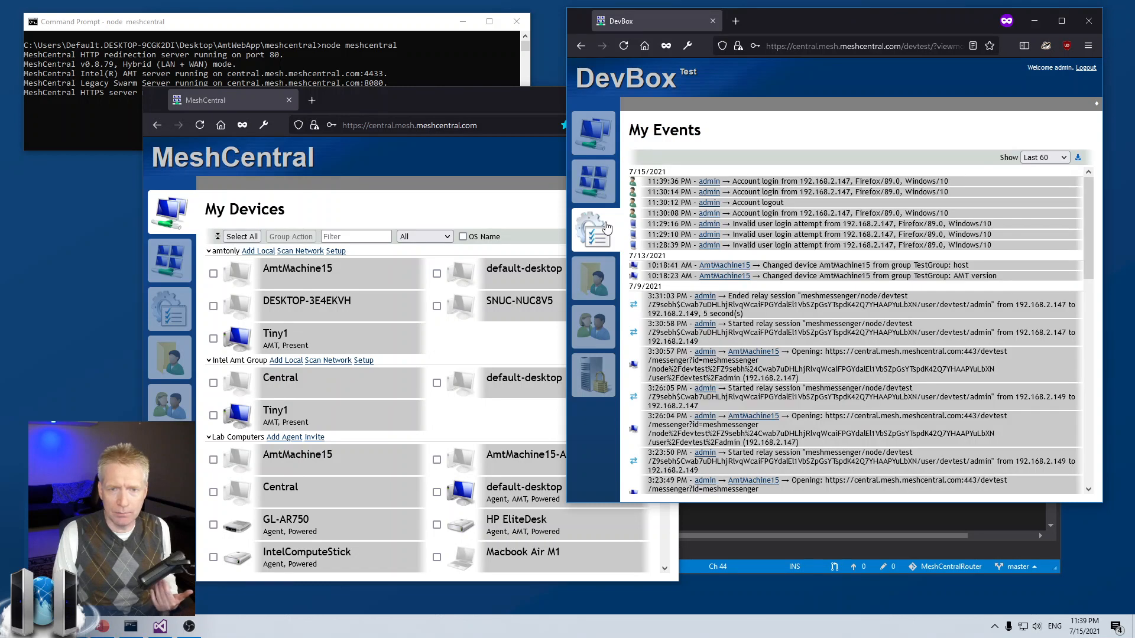
left_click(604, 142)
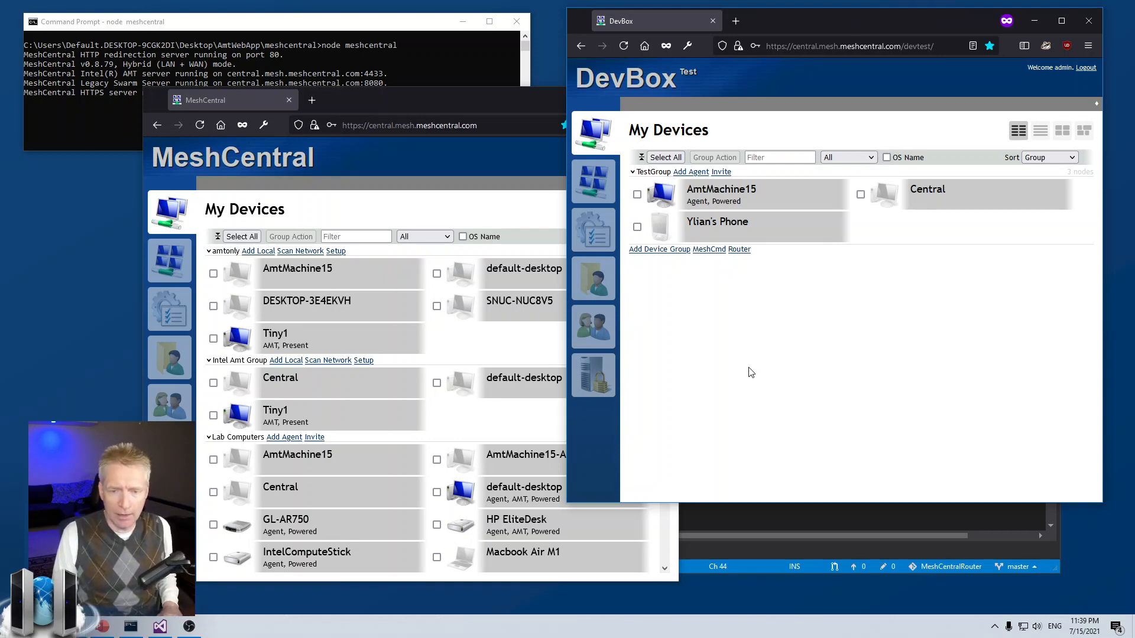
left_click(800, 507)
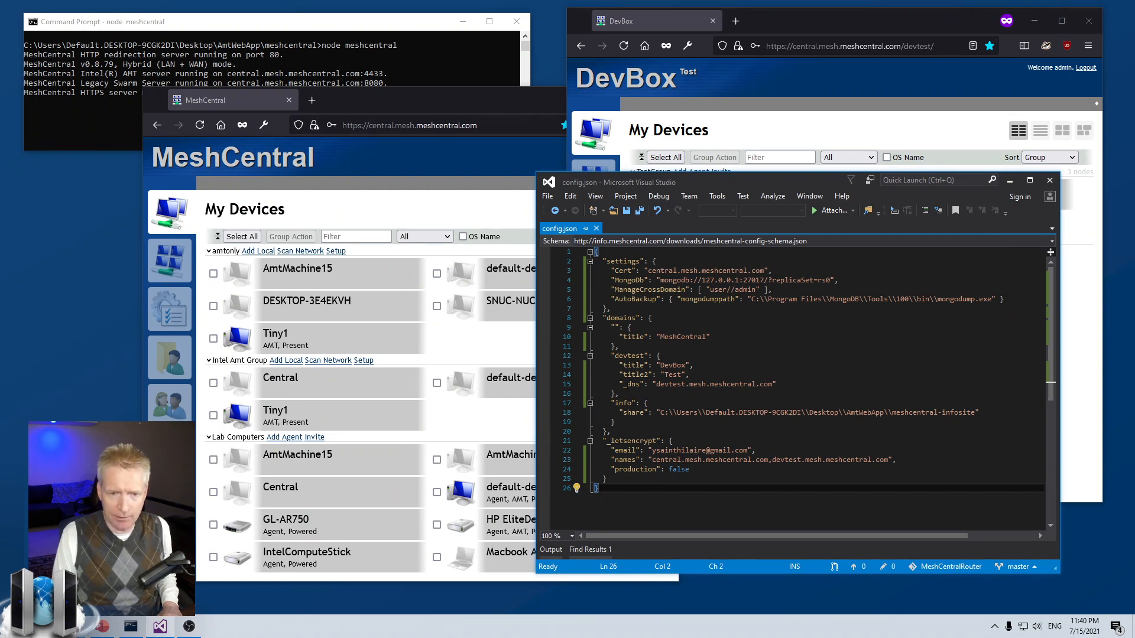
Step: Remove the underscore from '_dns' to enable devtest.mesh.meshcentral.com and save config.json
left_click(627, 385)
key("BackSpace")
key("ctrl+s")
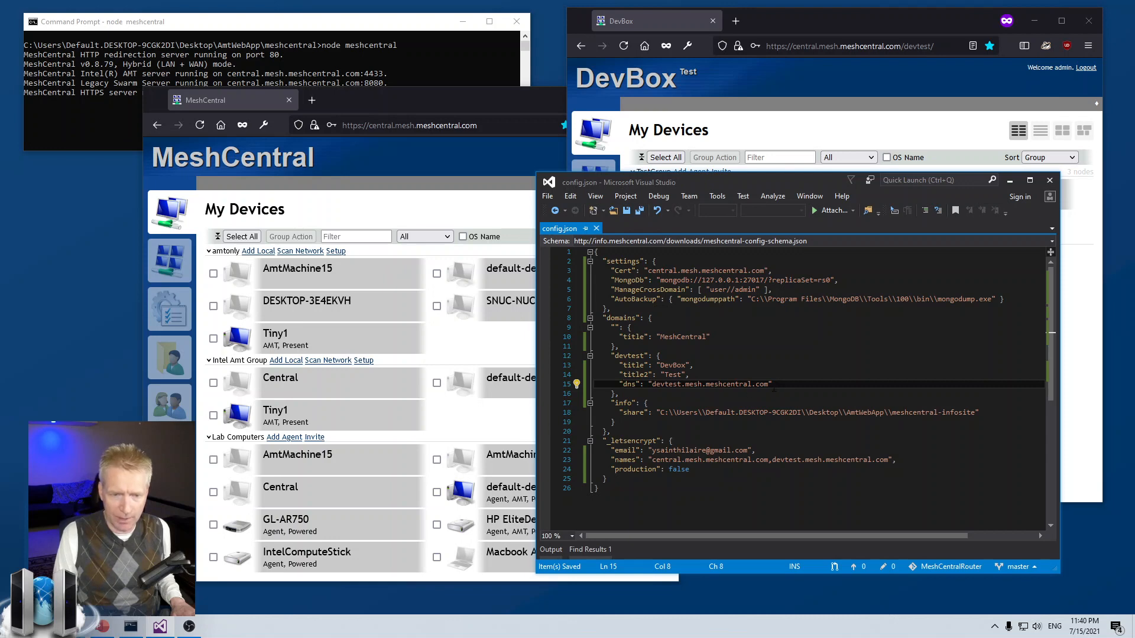
Step: Restart the MeshCentral server by stopping it and rerunning node meshcentral
left_click(348, 48)
key("ctrl+c")
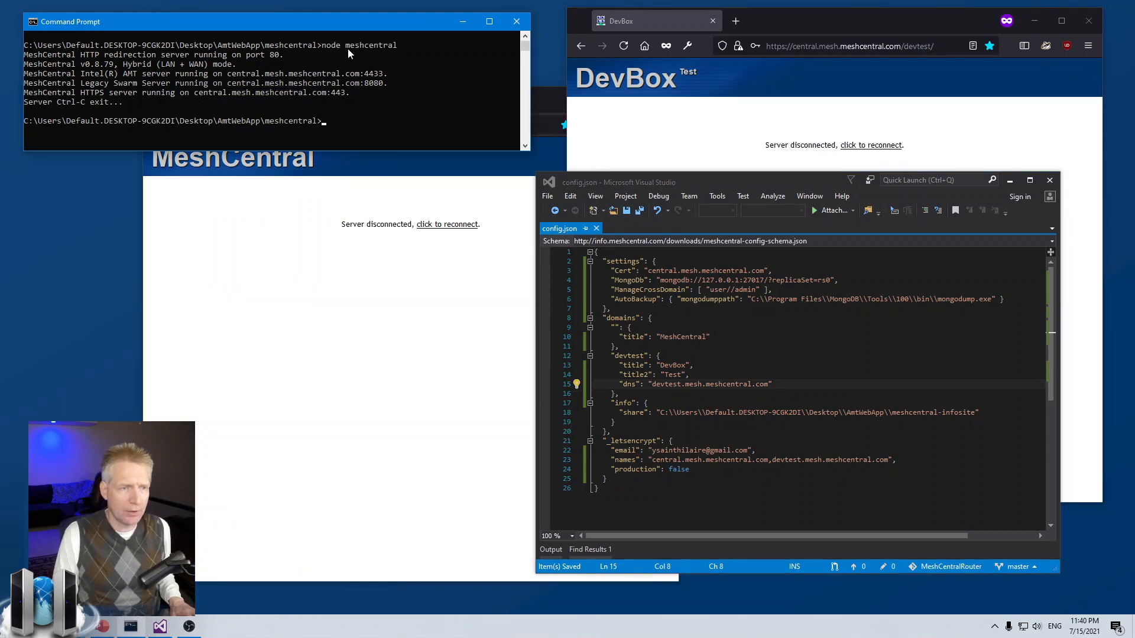
key("Up")
key("Return")
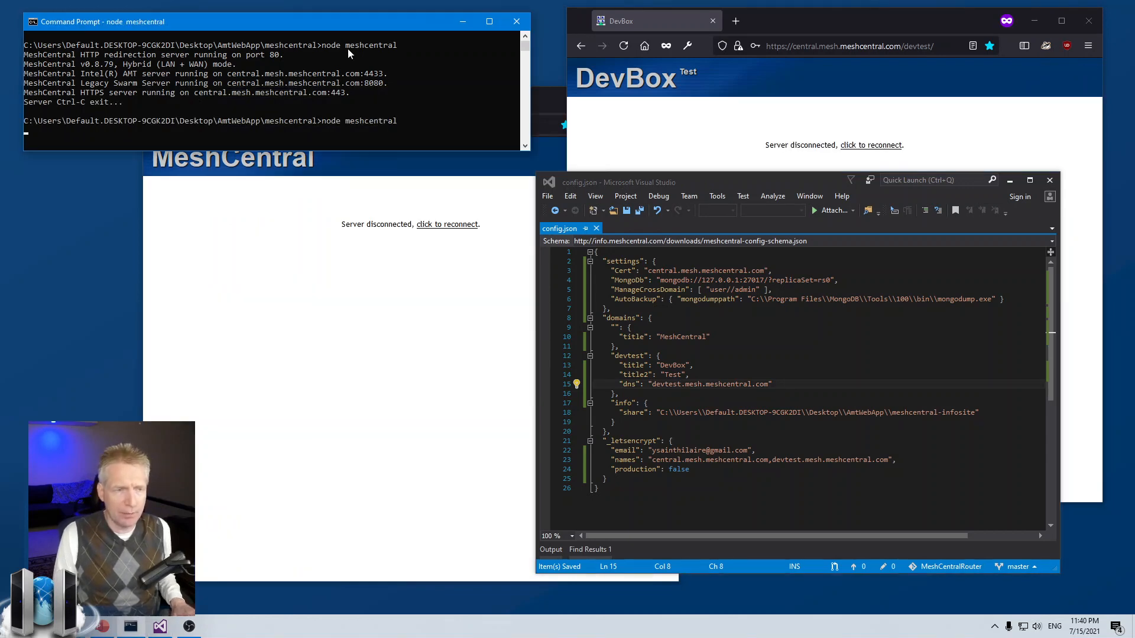
Step: Reload the main and DevBox MeshCentral pages after the server restart
left_click(373, 320)
left_click(860, 116)
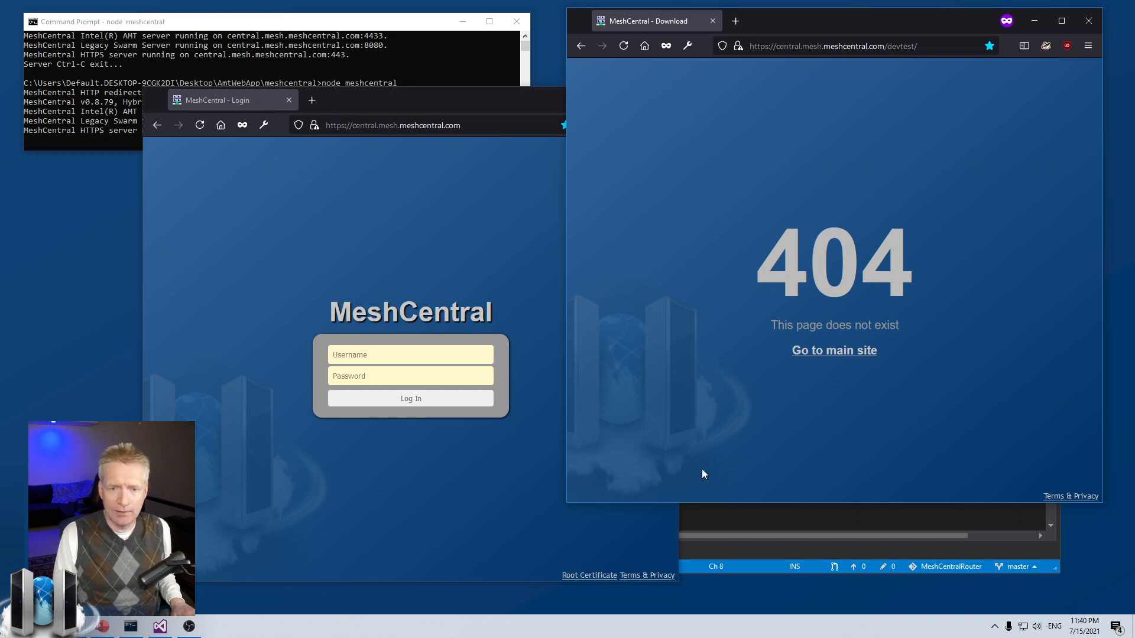
left_click(238, 484)
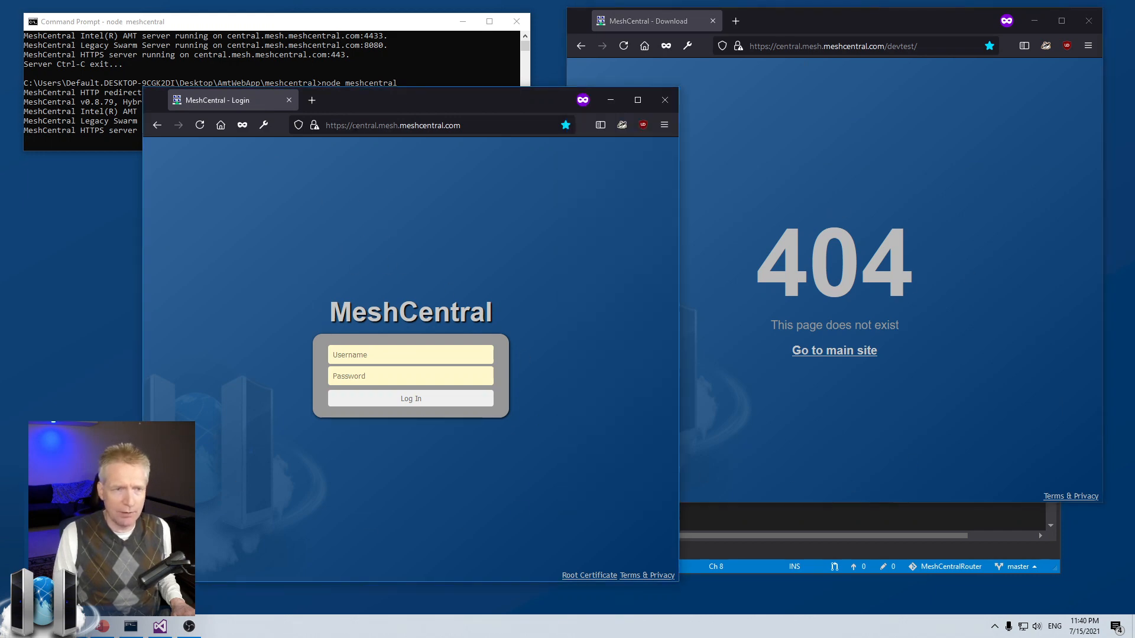
left_click(956, 172)
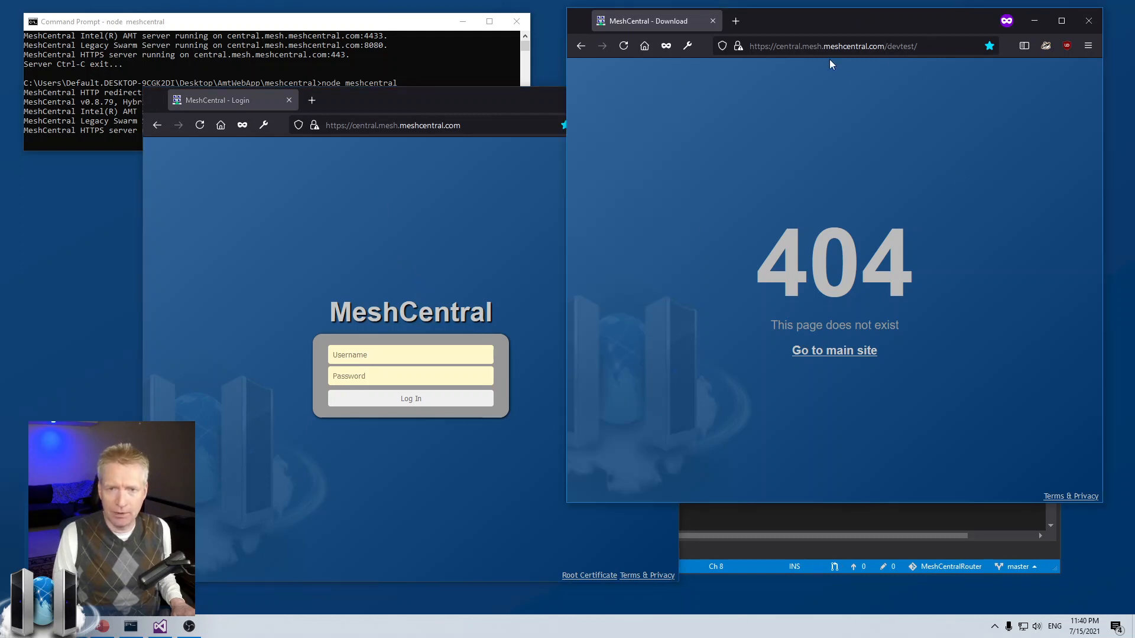
left_click(811, 41)
double_click(902, 46)
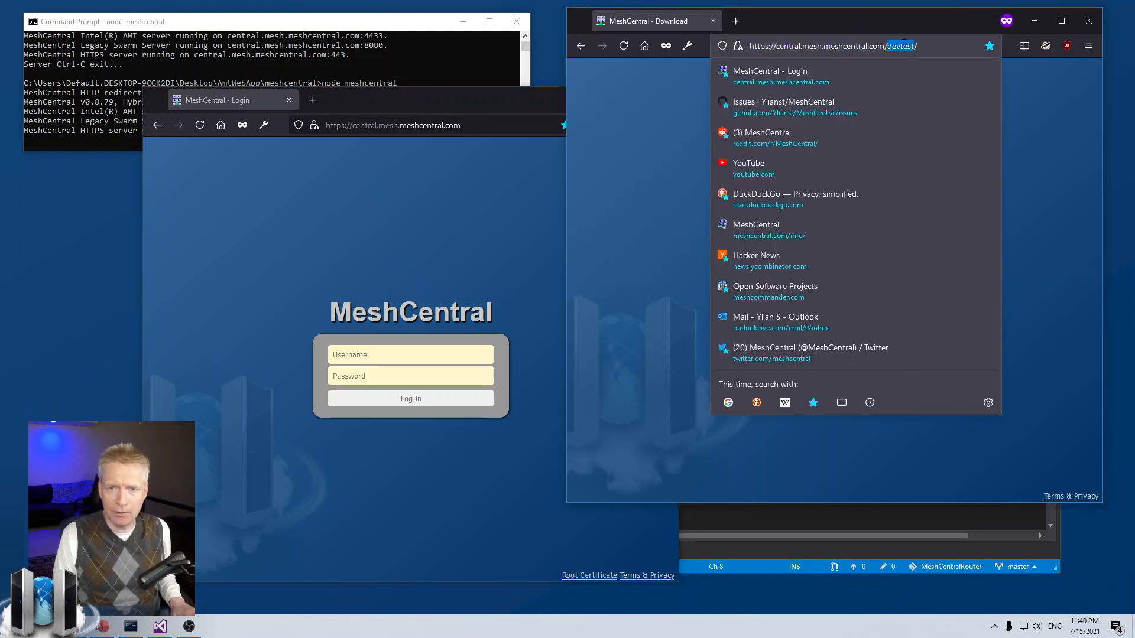
key("BackSpace")
key("BackSpace")
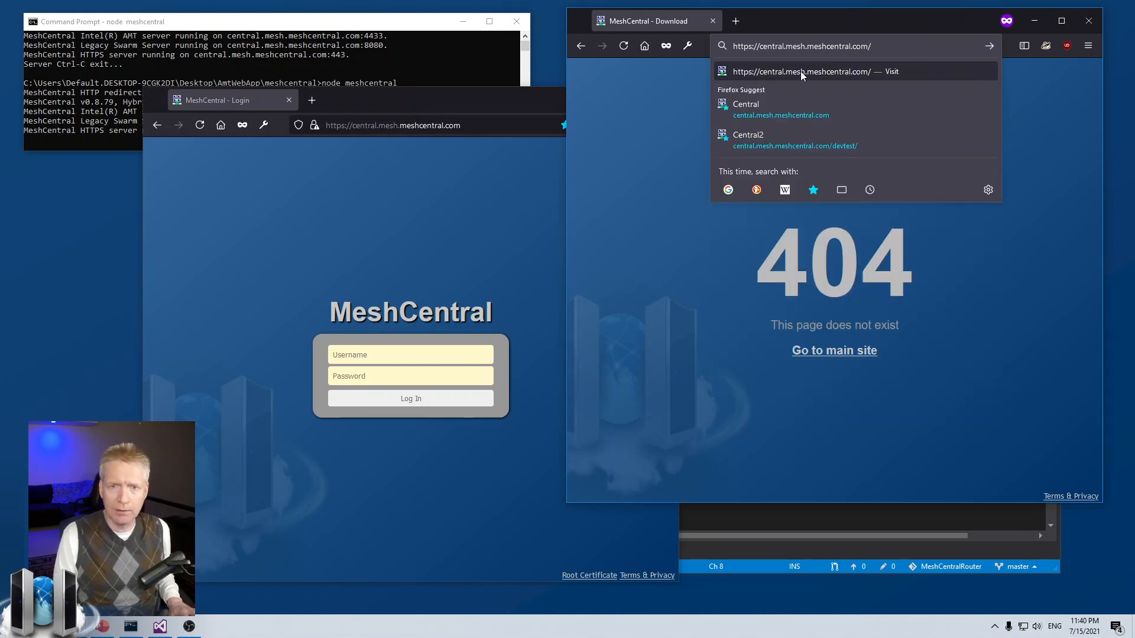
double_click(773, 46)
type("devtest")
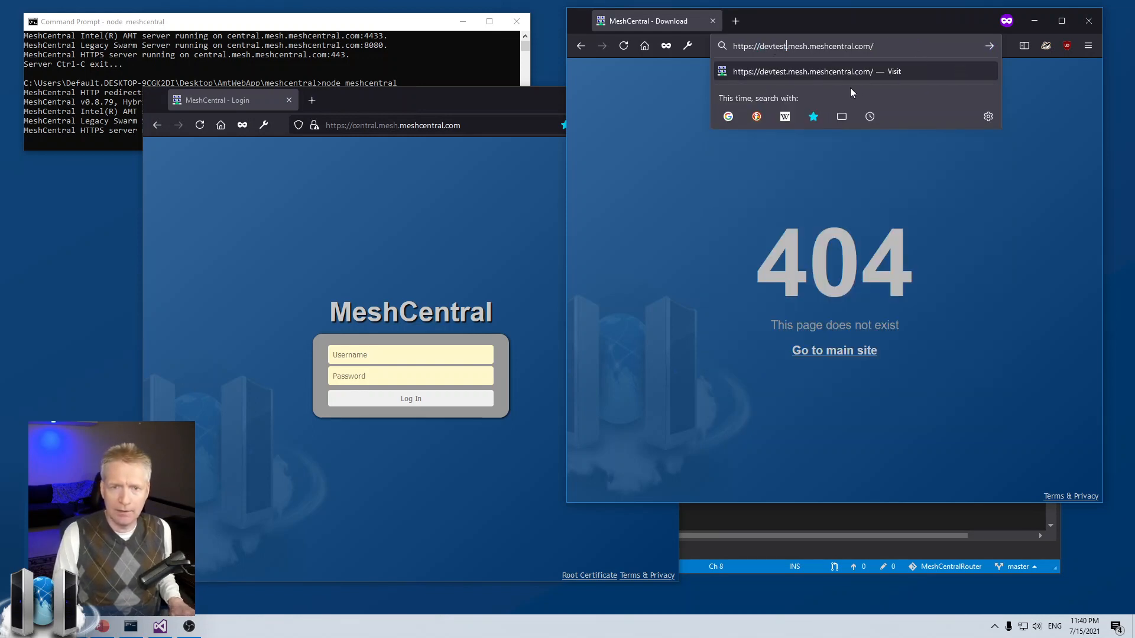
key("Return")
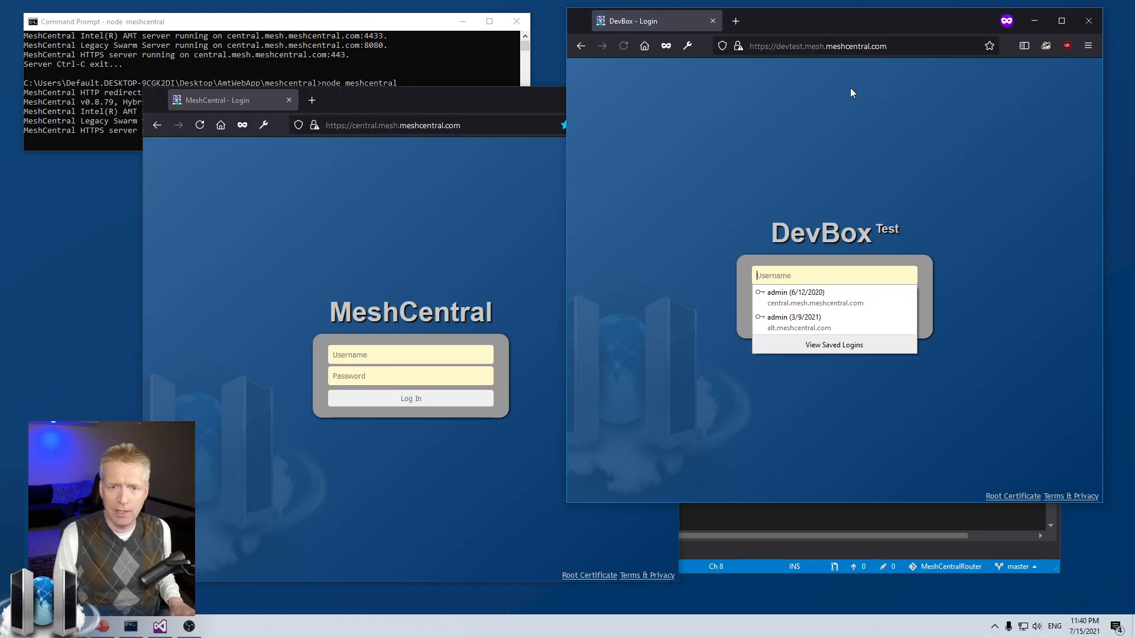
Step: Sign in to the DevBox domain with the admin account
left_click(779, 276)
type("admin")
key("Tab")
type("admin")
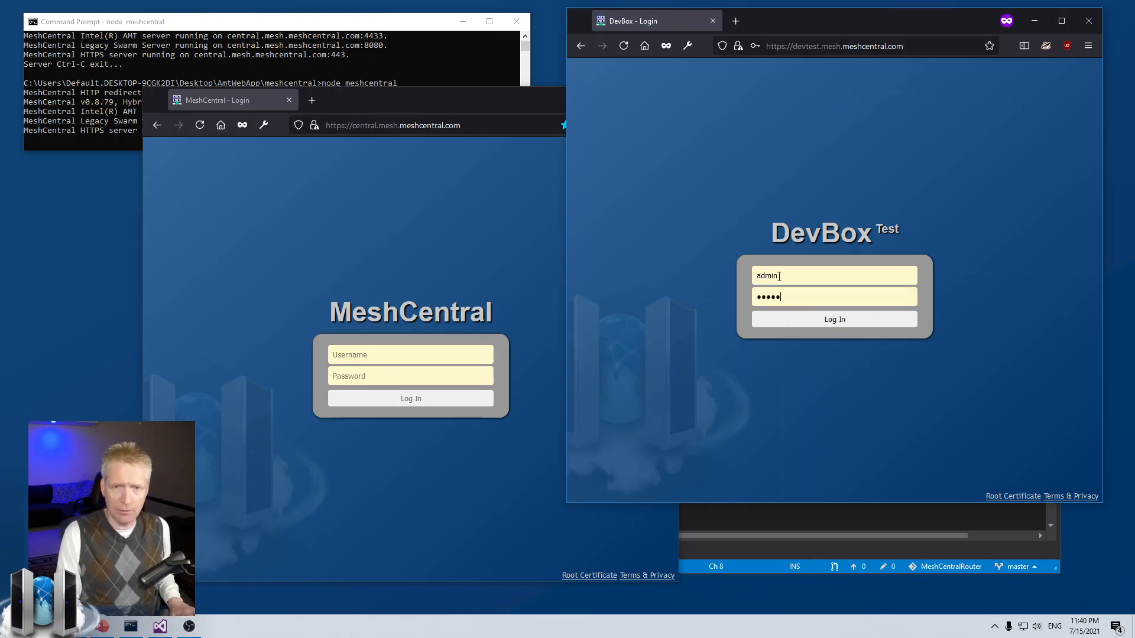
key("Return")
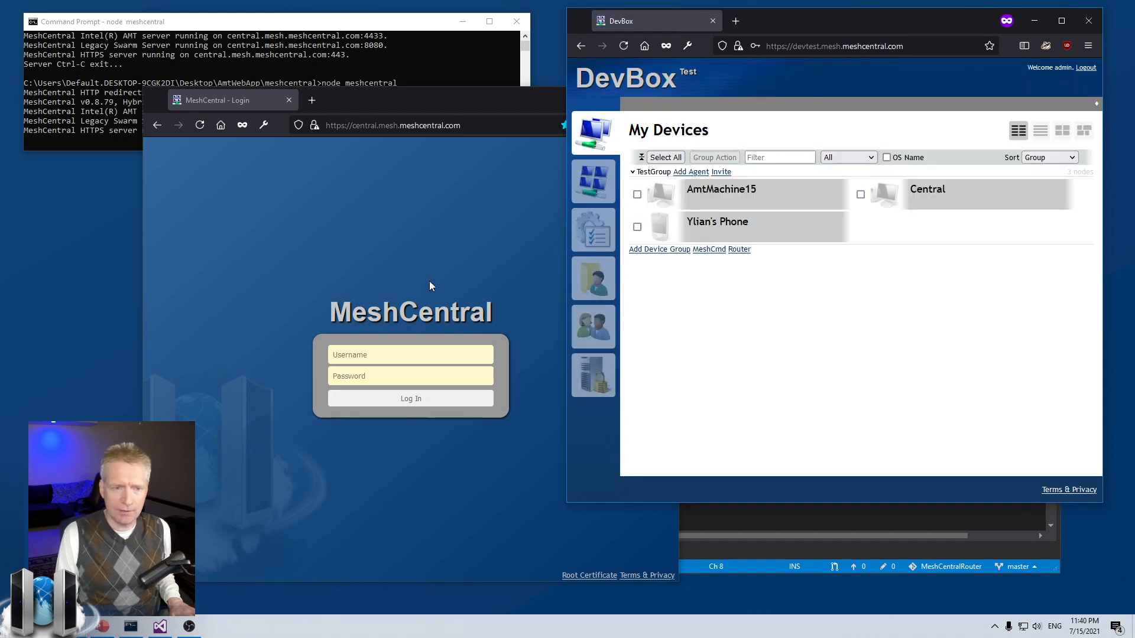
Step: Sign in to the main MeshCentral site with the admin account
left_click(341, 154)
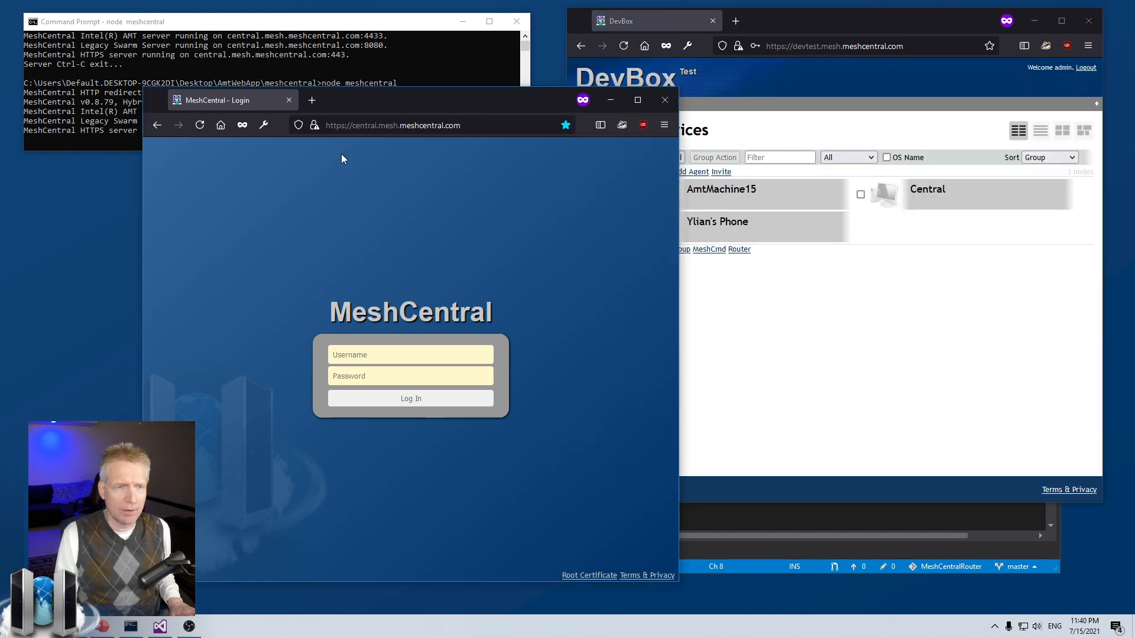
left_click(388, 354)
type("admin")
key("Tab")
type("admin")
key("Return")
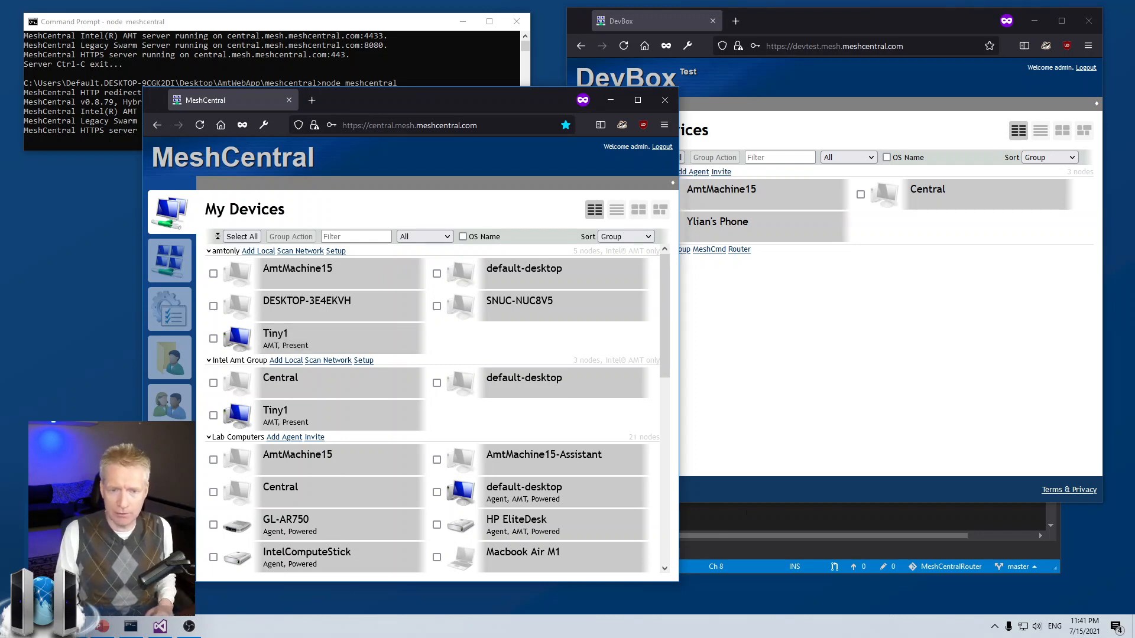
left_click(778, 513)
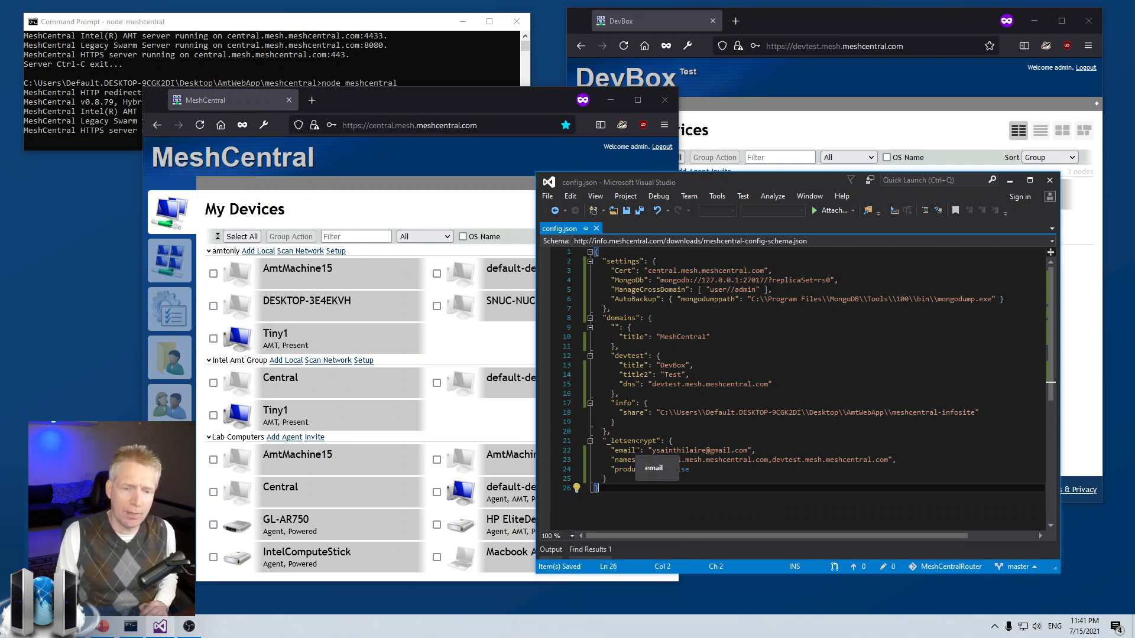
left_click_drag(611, 441, 773, 460)
left_click(657, 441)
left_click(698, 479)
left_click(652, 460)
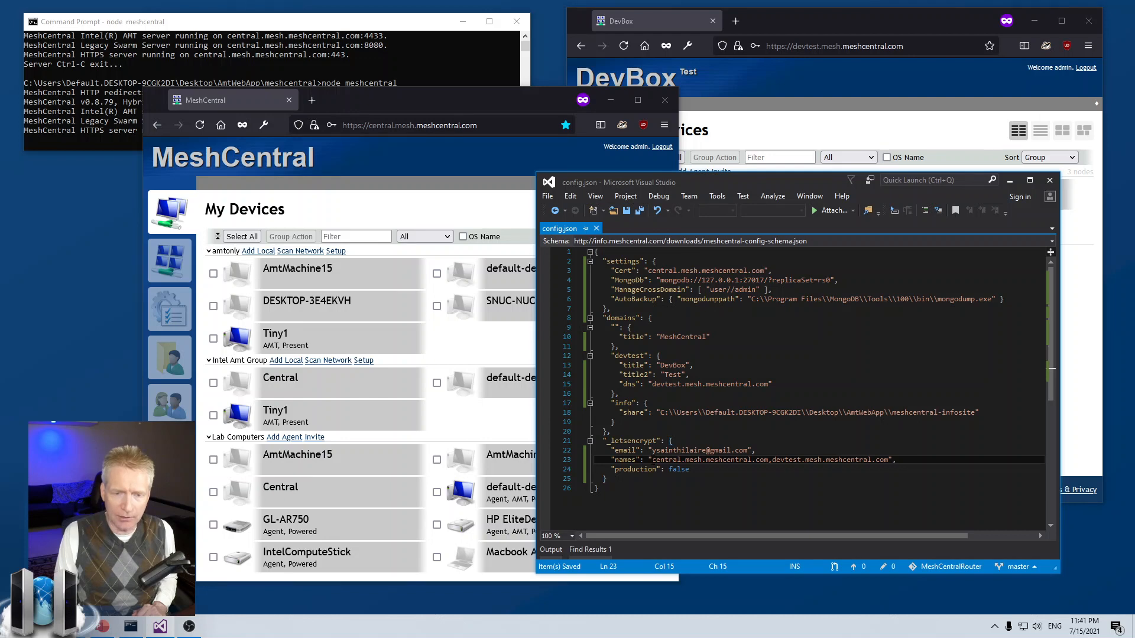
left_click_drag(652, 460, 889, 460)
left_click(889, 460)
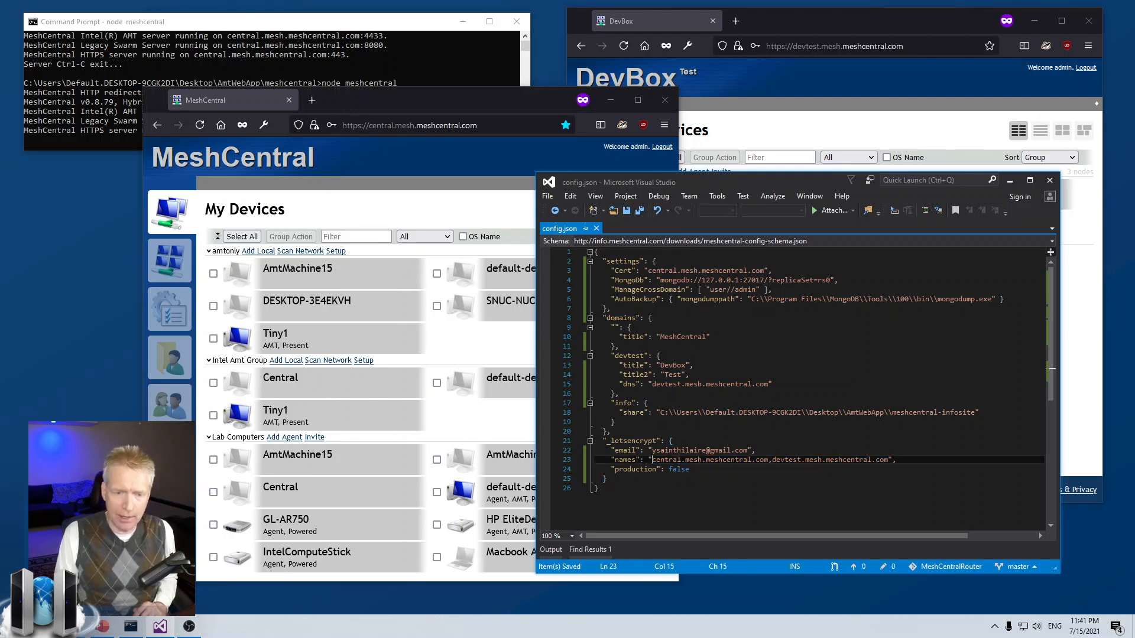
left_click_drag(652, 460, 891, 460)
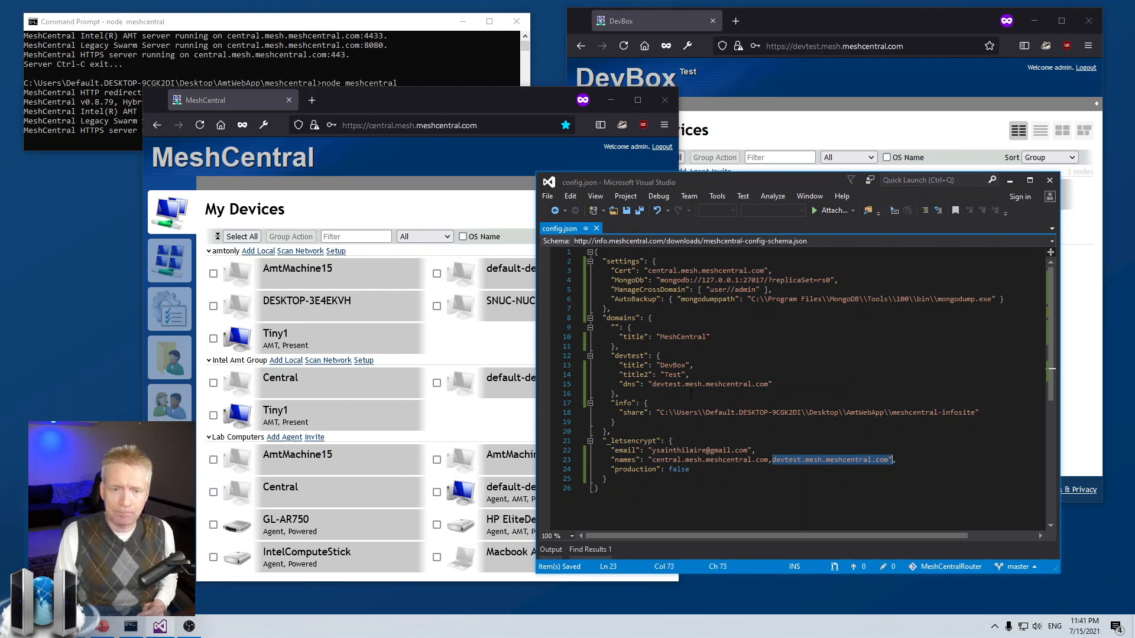
left_click(691, 374)
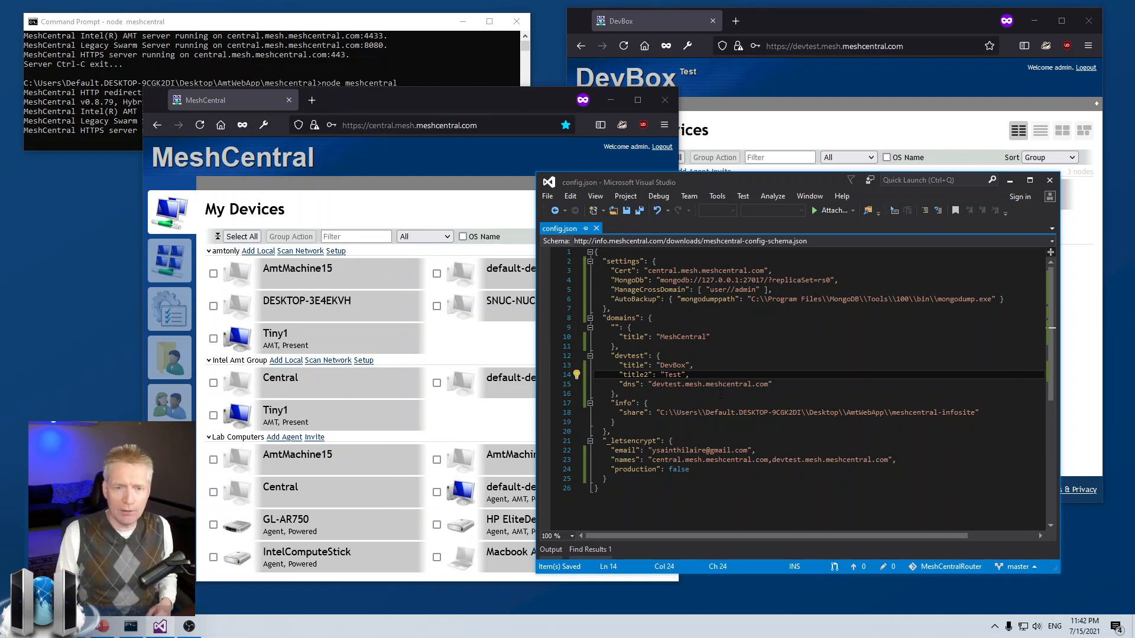
left_click(779, 94)
Step: Compare the main and DevBox device lists, then bring config.json back to the front
left_click(365, 172)
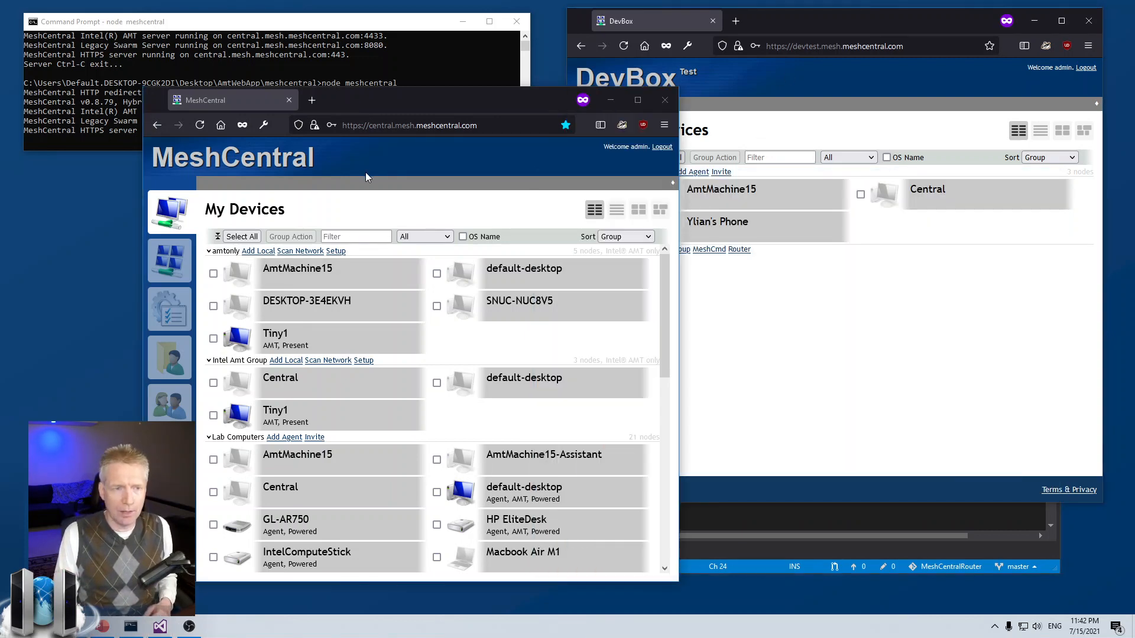
left_click(855, 81)
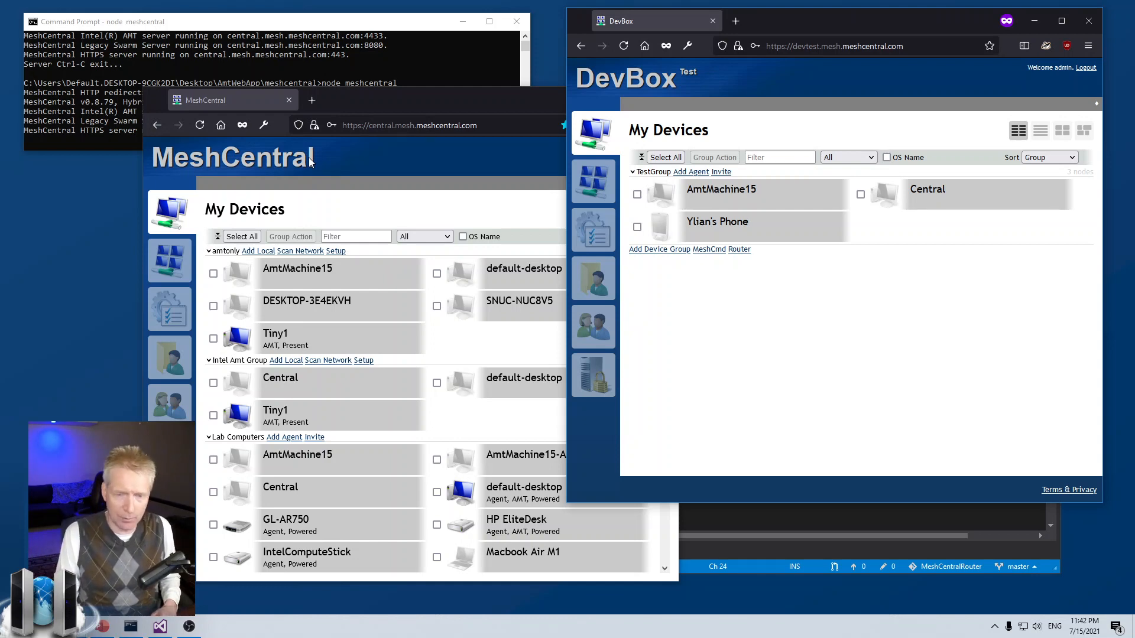
left_click(763, 510)
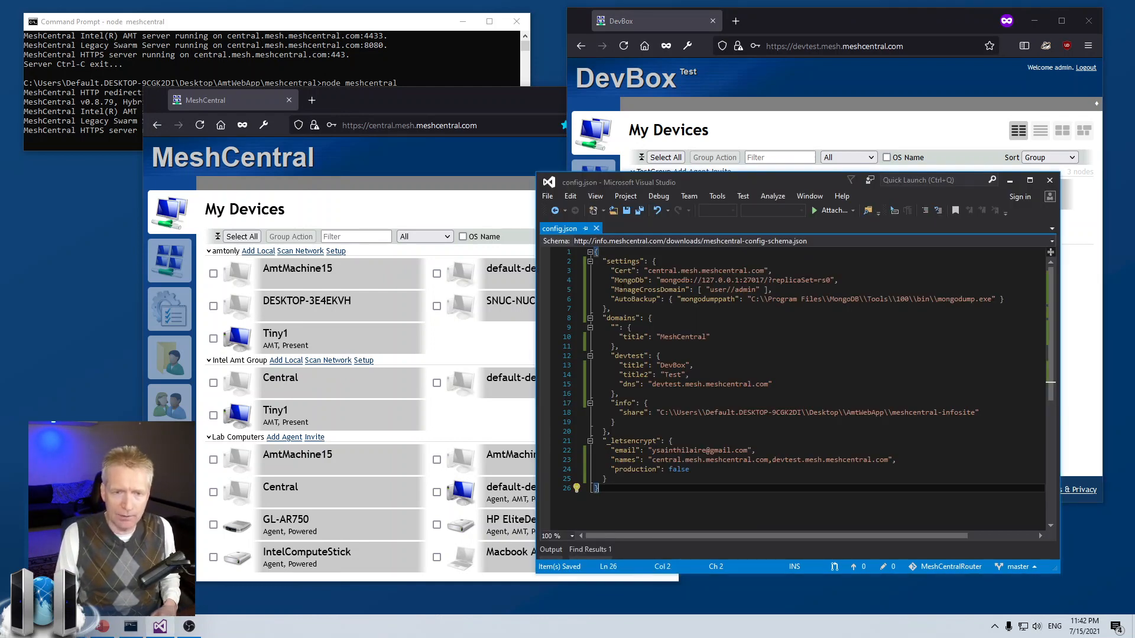
Step: Point out the ManageCrossDomain setting in config.json, then open My Users in MeshCentral
left_click_drag(614, 290, 773, 290)
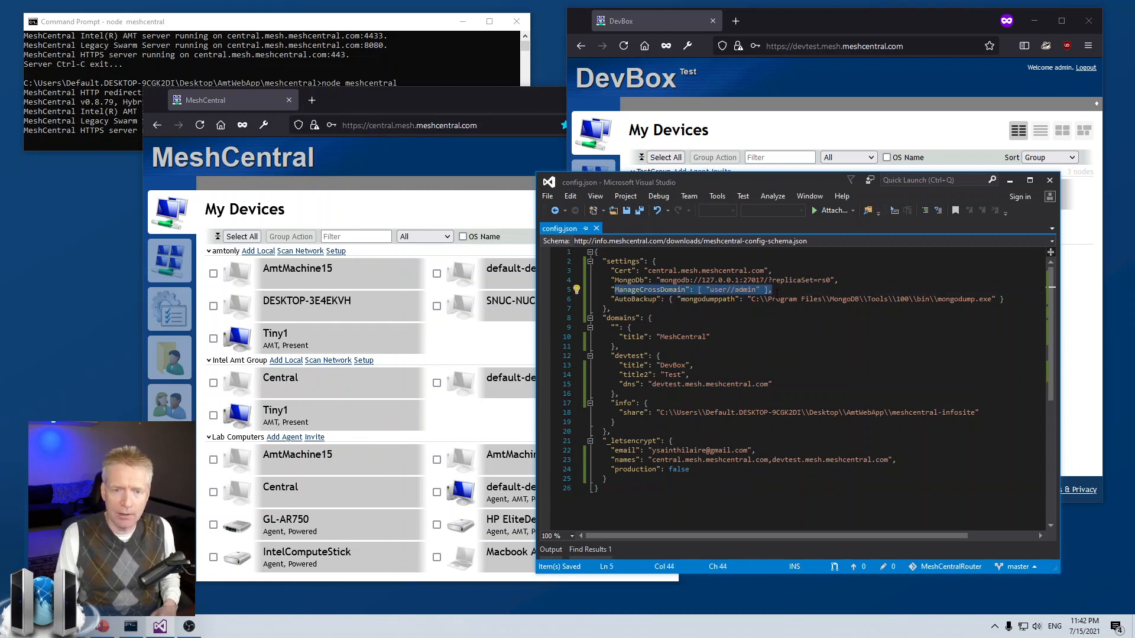
left_click(773, 290)
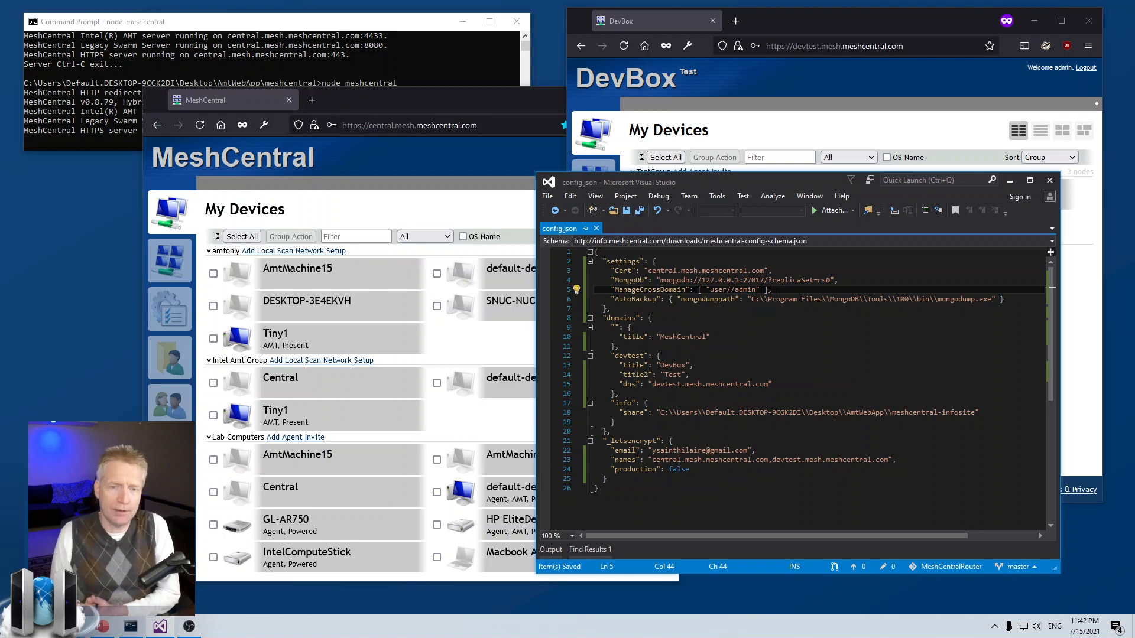
left_click(342, 179)
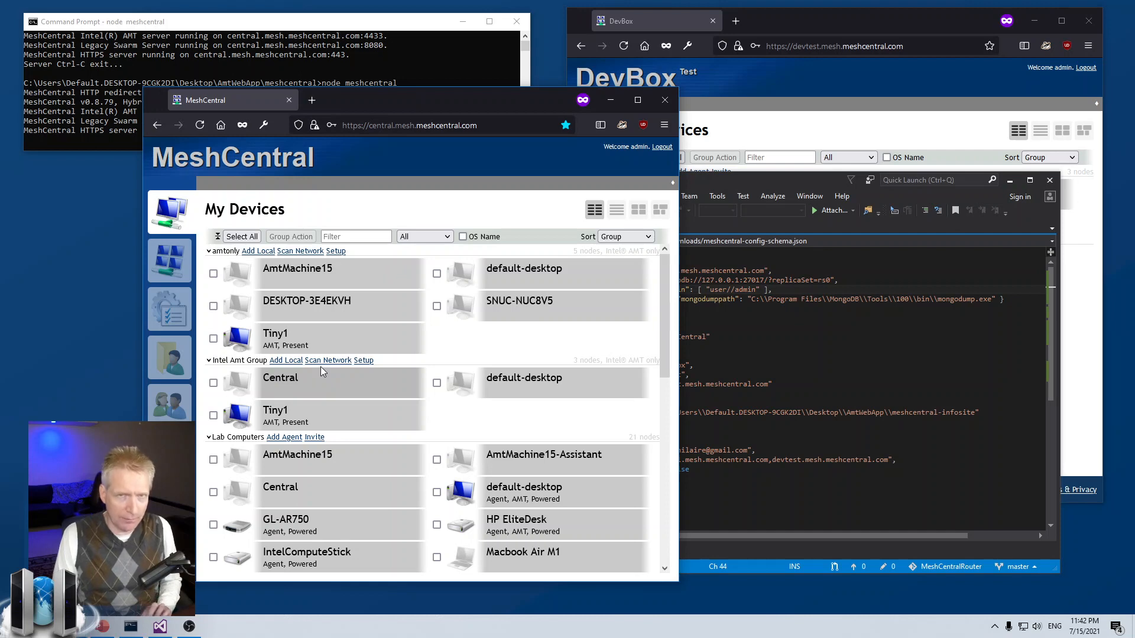
left_click(728, 289)
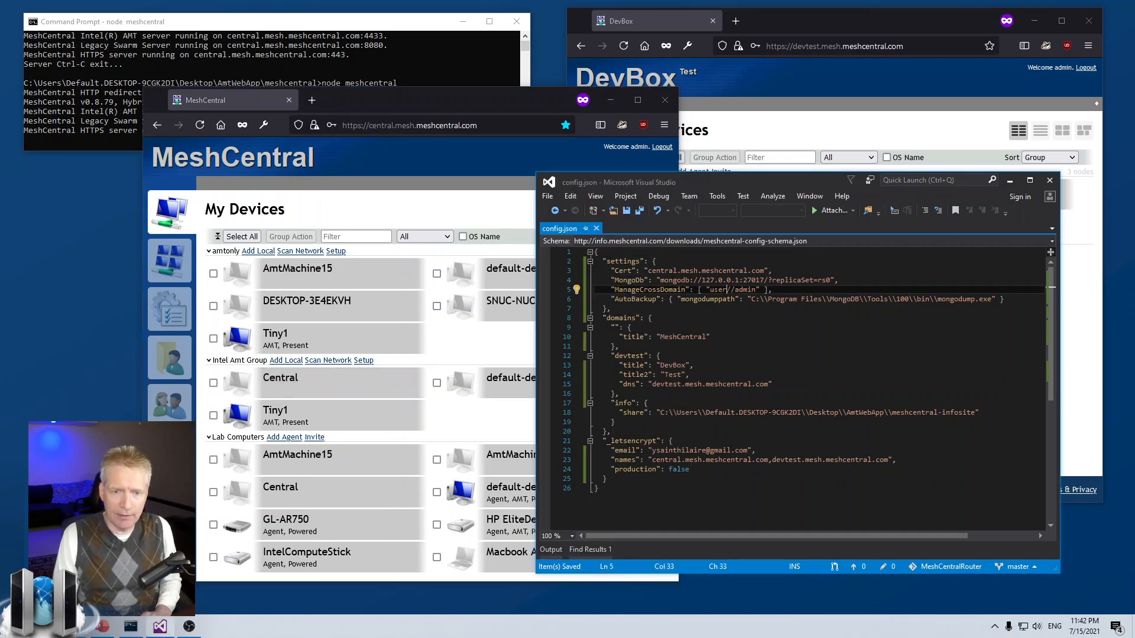
left_click(345, 183)
left_click(167, 407)
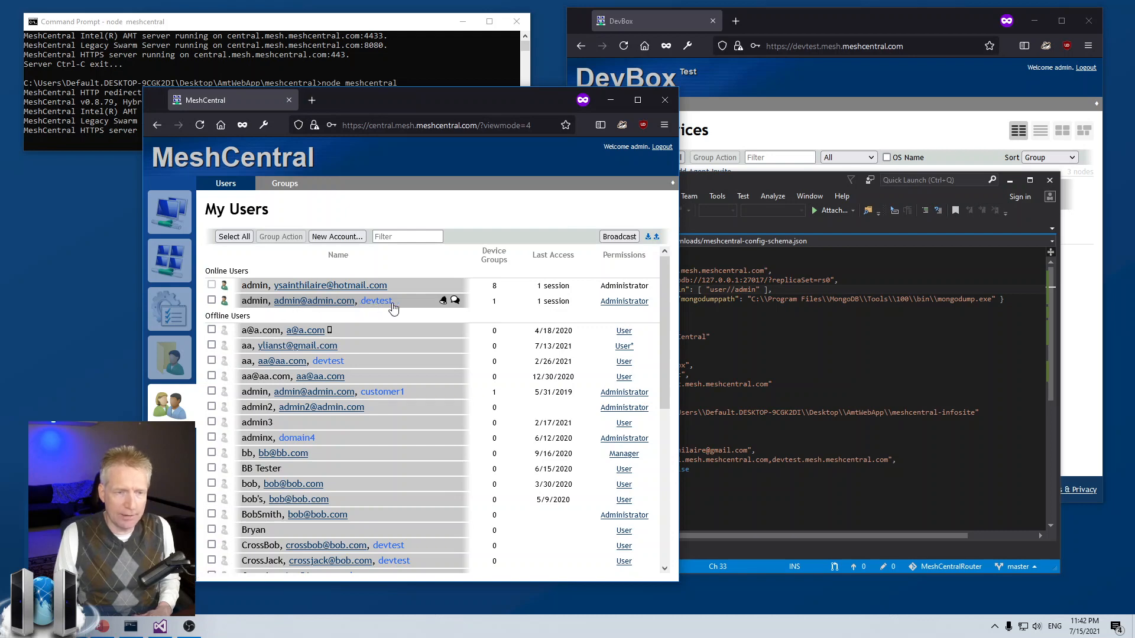
Step: Reload the DevBox page and the MeshCentral user list
left_click(841, 102)
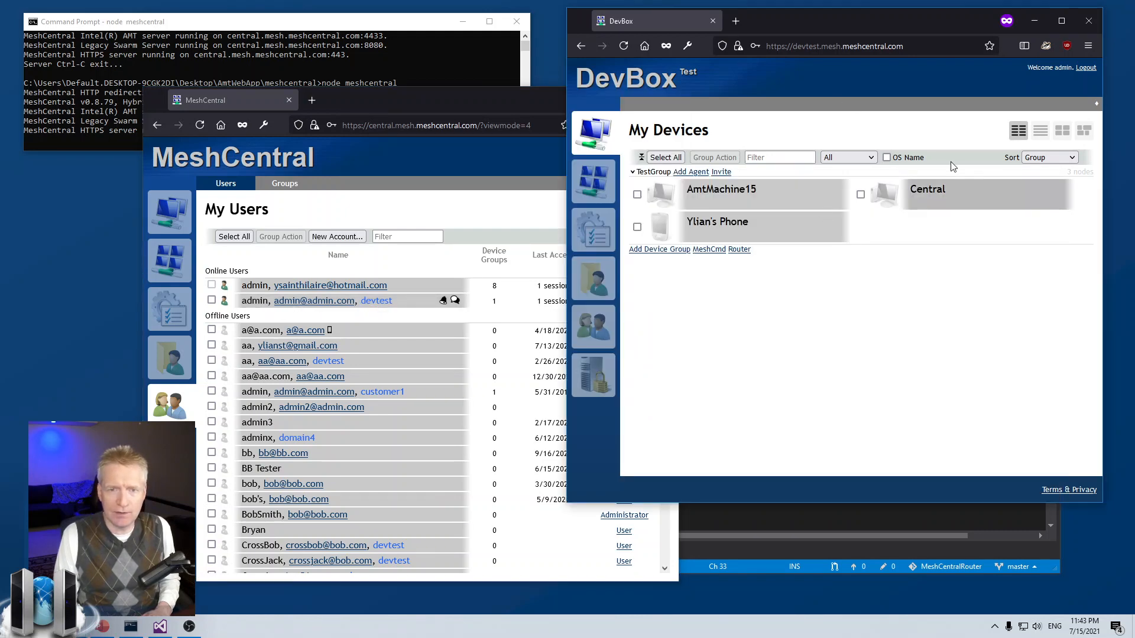
left_click(1085, 68)
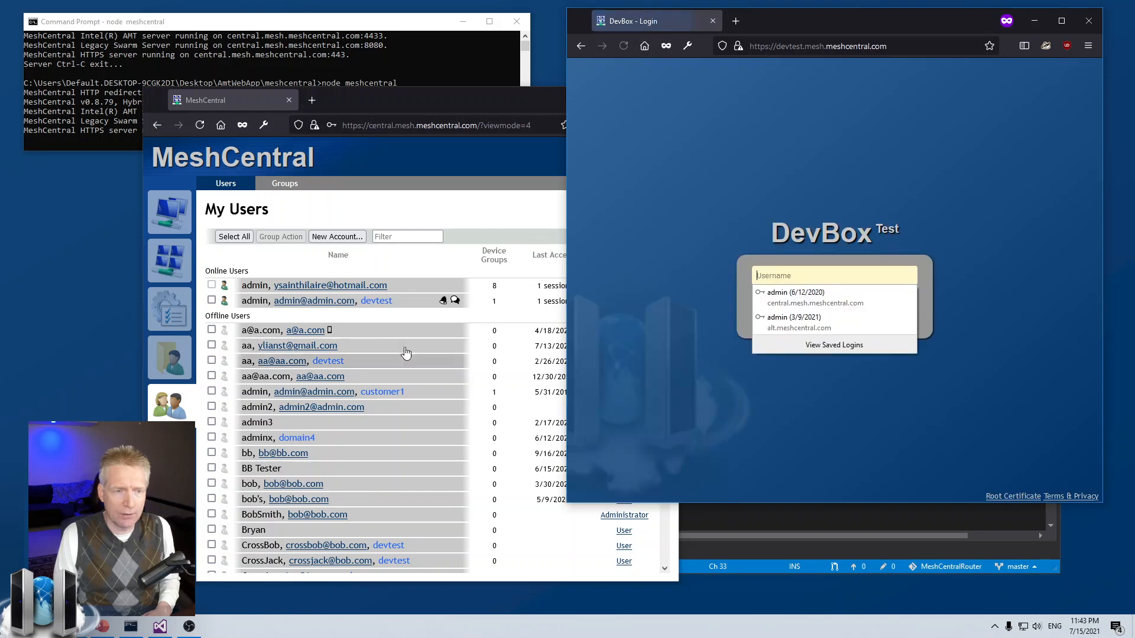
left_click(432, 321)
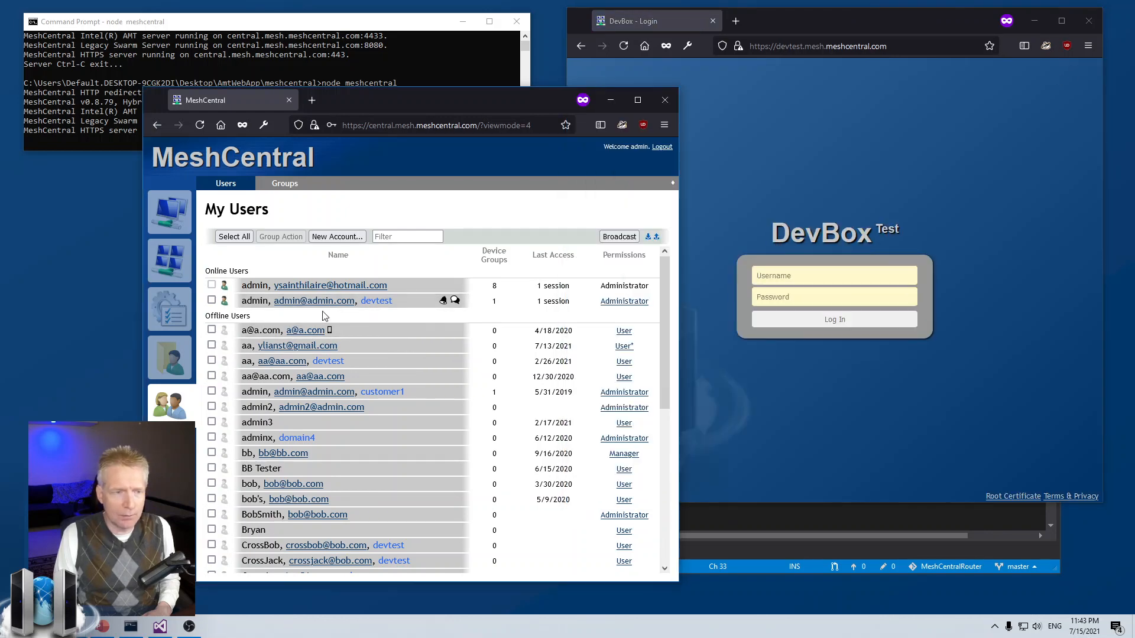
left_click(200, 134)
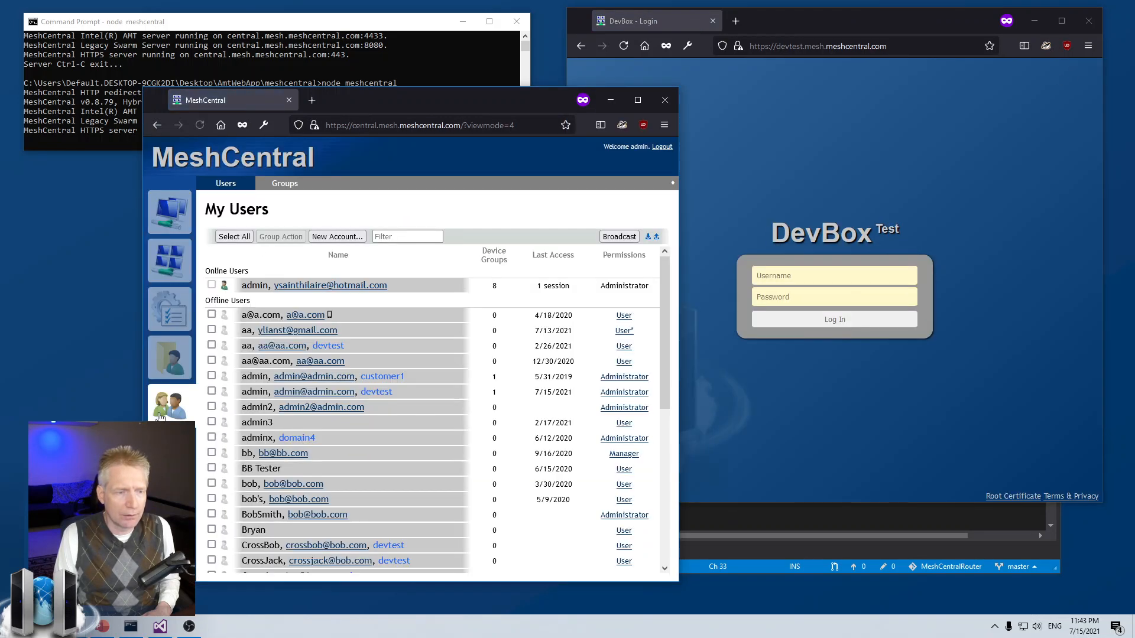
Step: Sign in to the DevBox site as admin
left_click(877, 169)
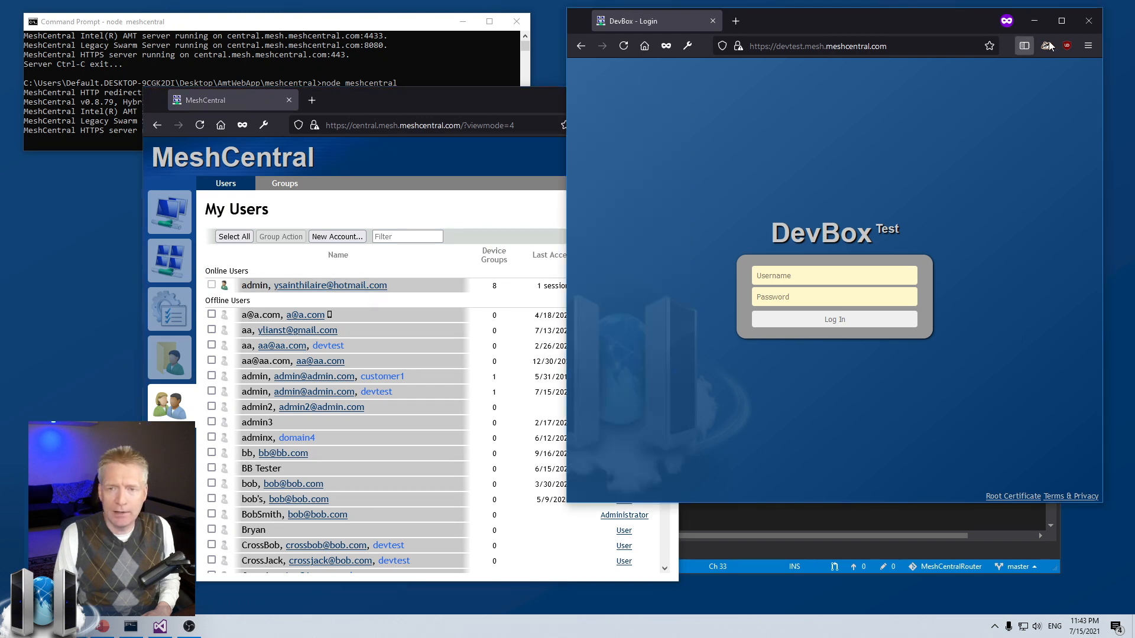
left_click(791, 278)
type("admin")
key("Tab")
type("•••••")
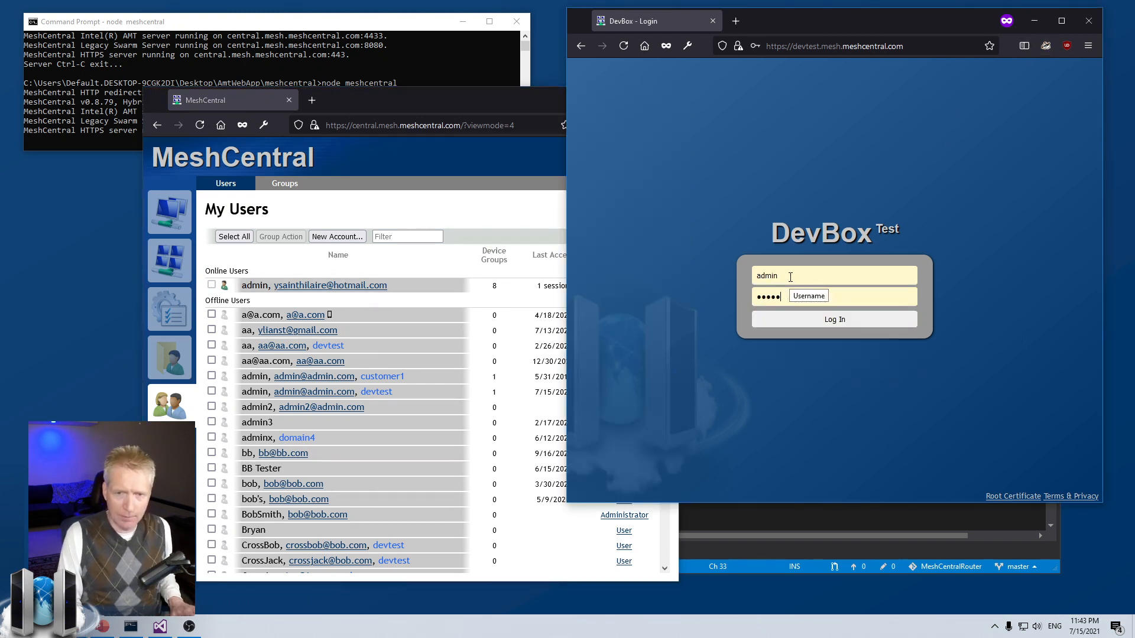
key("Return")
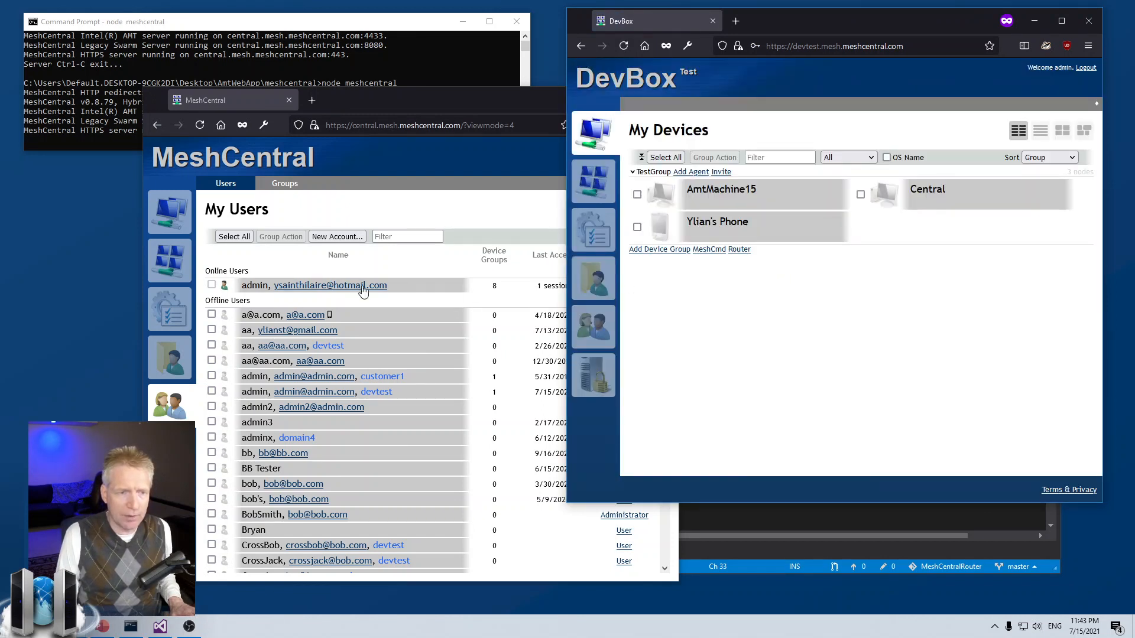
Step: Refresh My Users to show the devtest admin online and start a new account
left_click(308, 270)
left_click(200, 124)
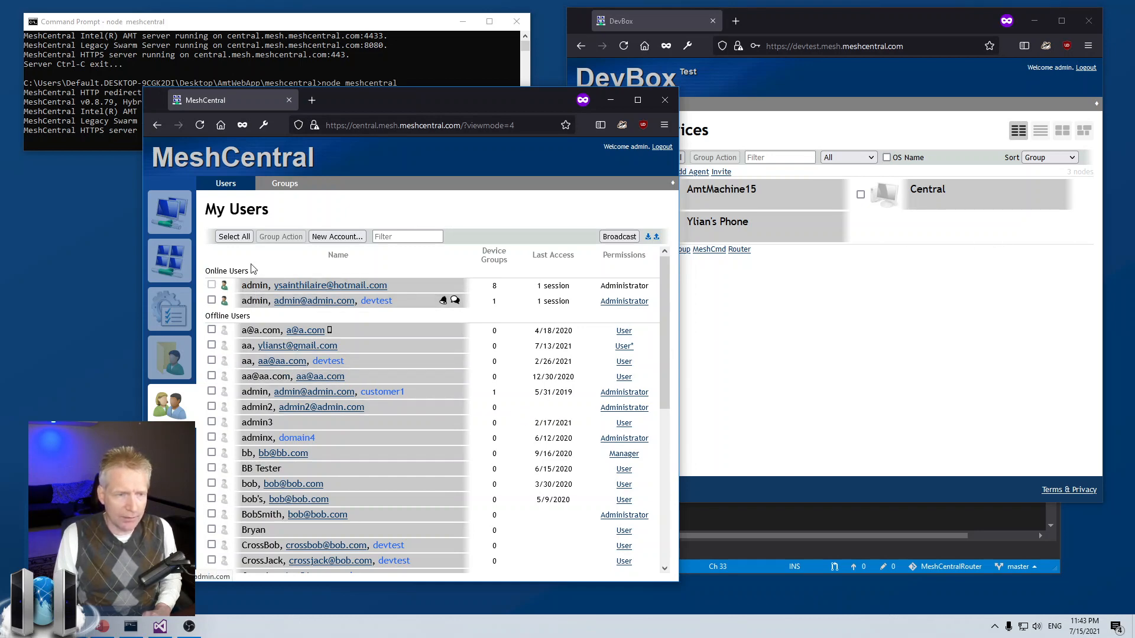
left_click(334, 237)
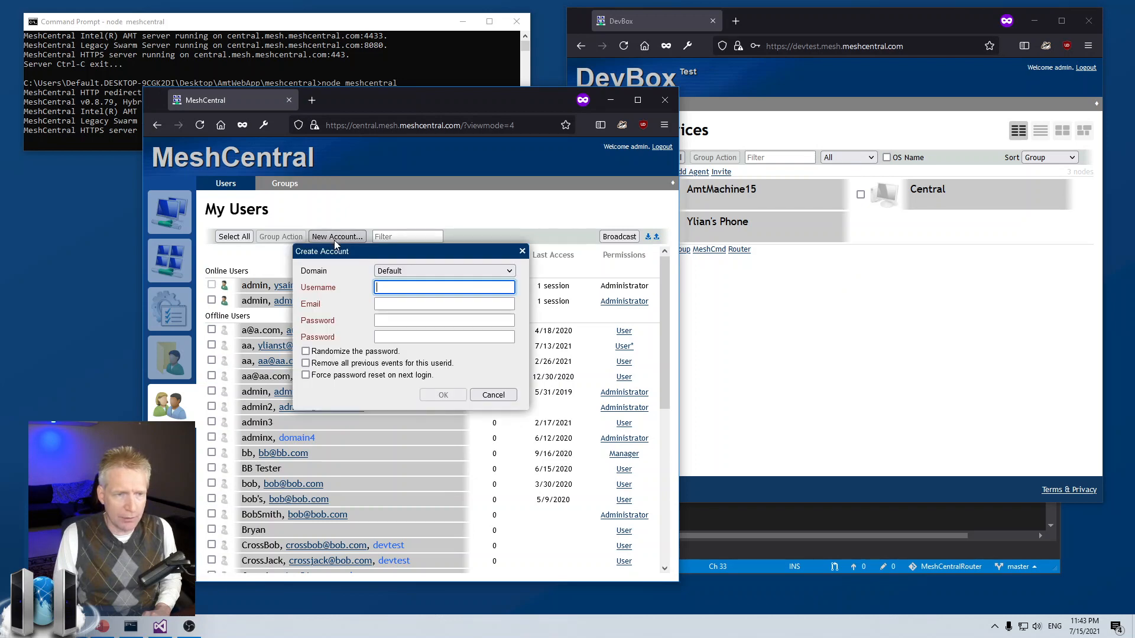
Step: Open the new account's Domain list, keep Default, and cancel the form
left_click(338, 271)
left_click(395, 270)
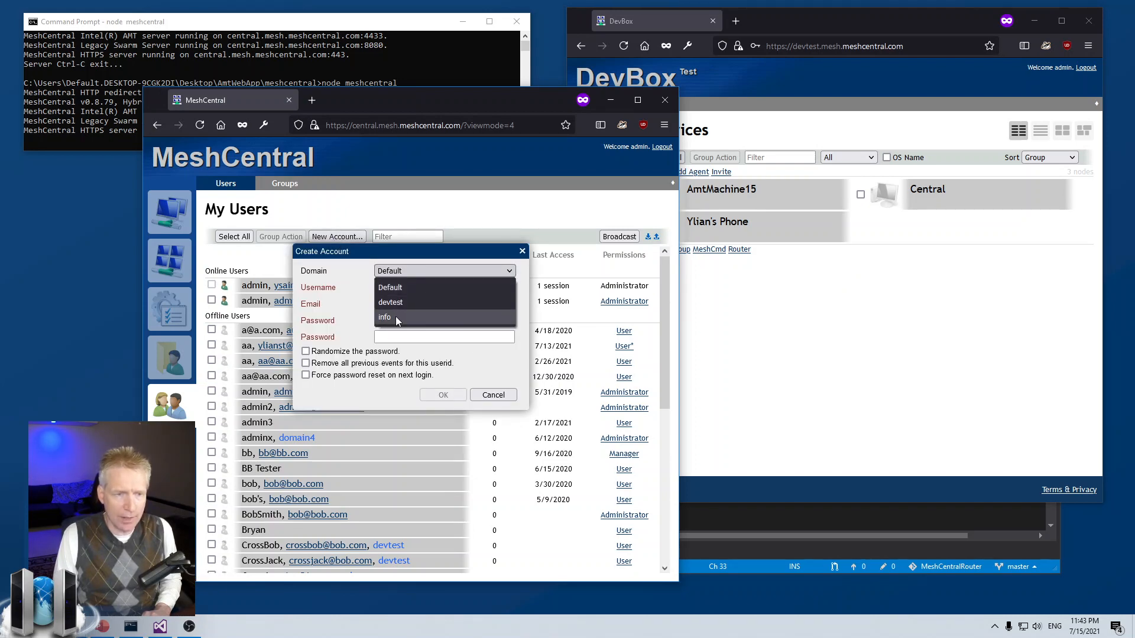
left_click(401, 288)
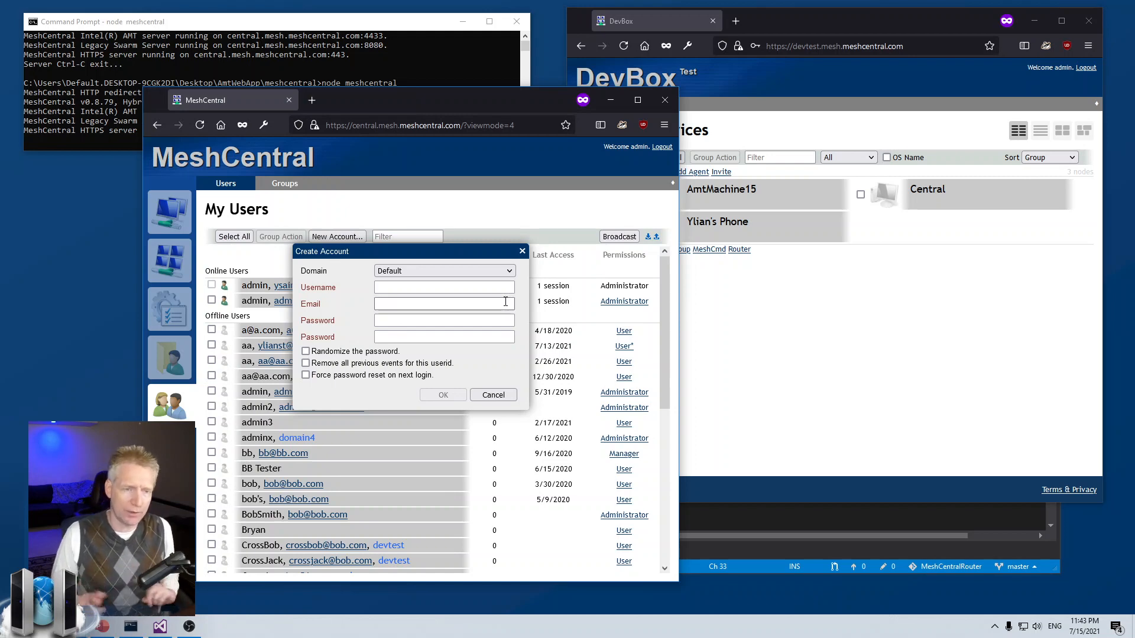
left_click(493, 395)
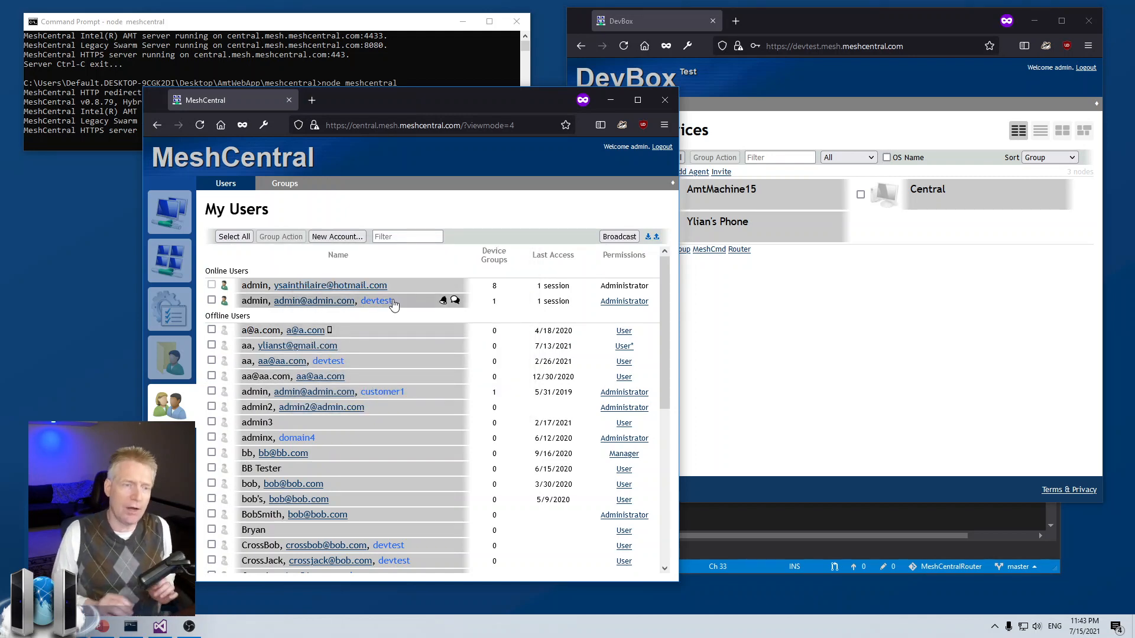
Step: Reopen Create Account, pick the devtest domain, enter username bob, then cancel
left_click(338, 237)
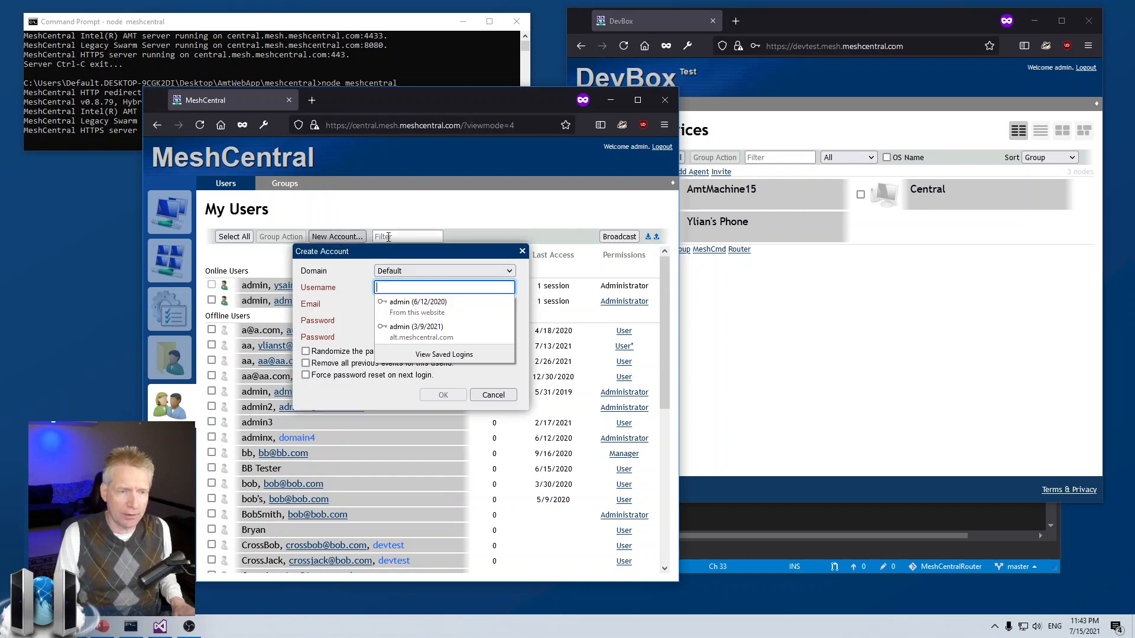
left_click(422, 269)
left_click(415, 303)
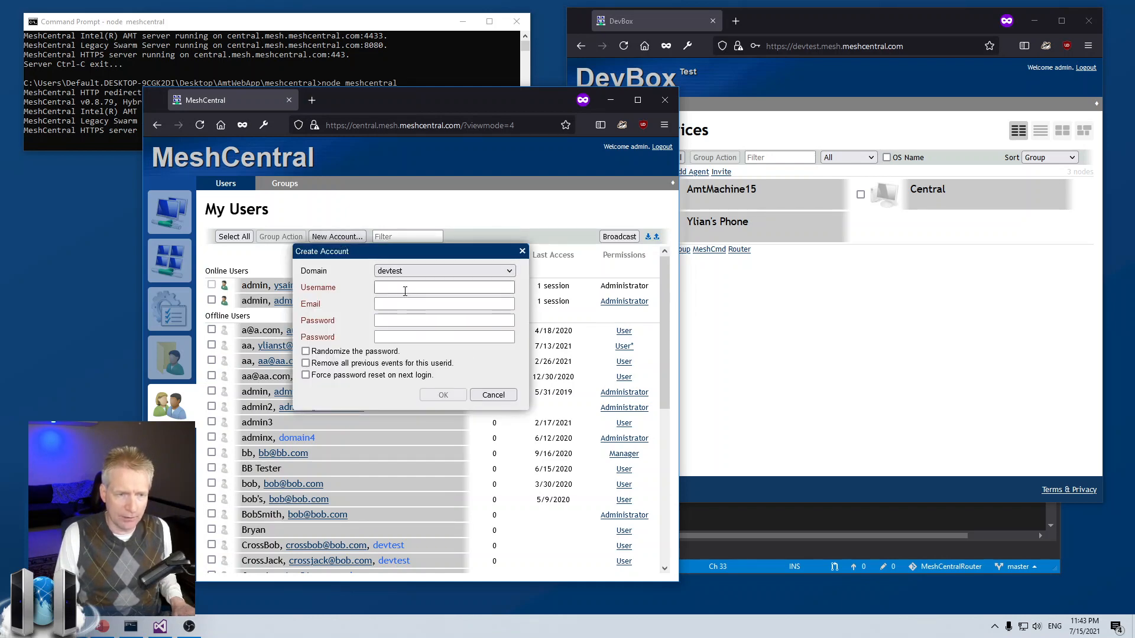
left_click(419, 288)
type("bob")
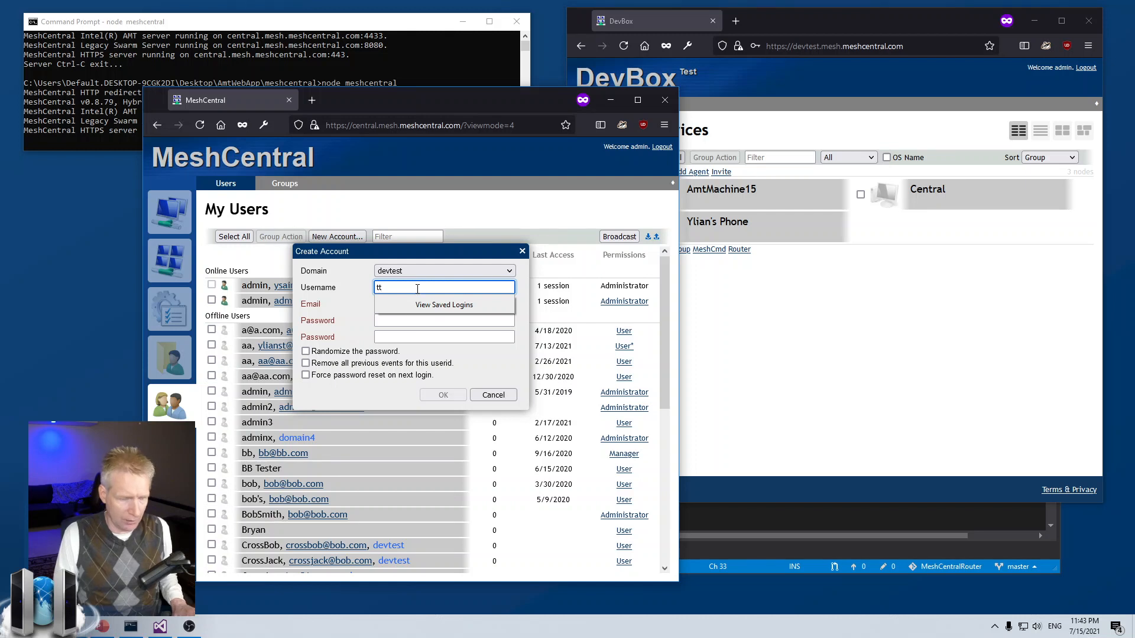
left_click(371, 296)
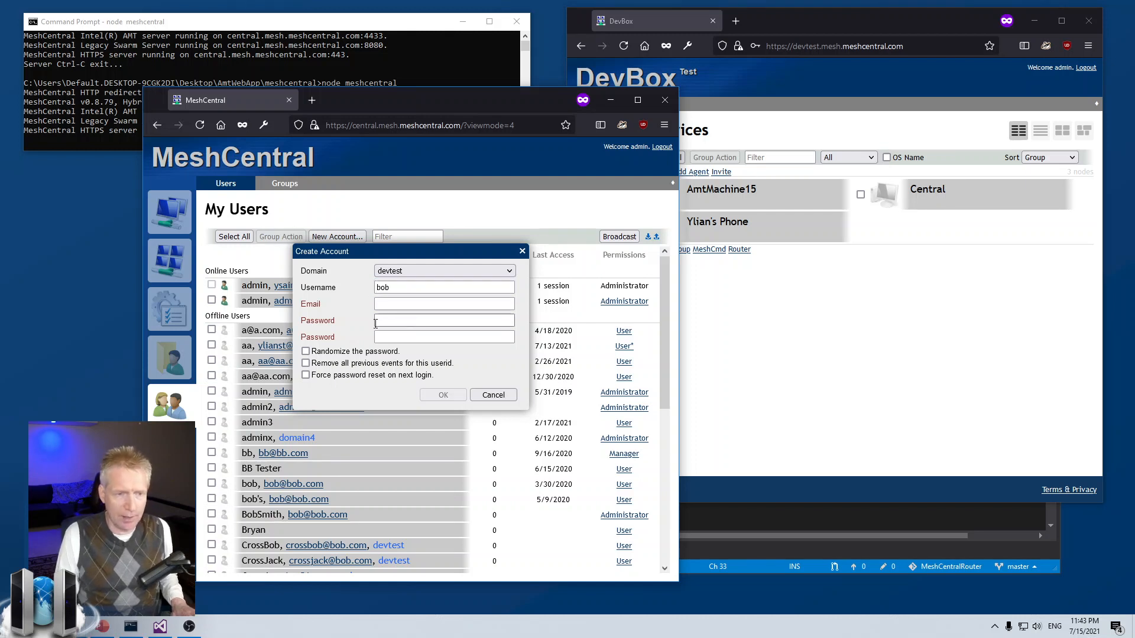
left_click(490, 400)
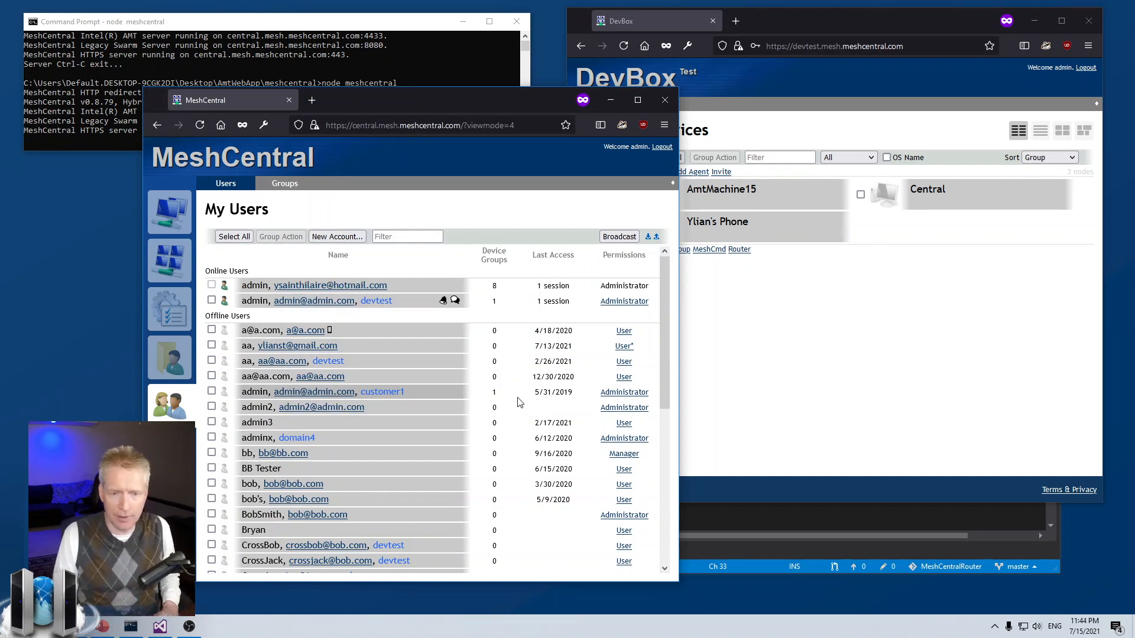
left_click(805, 521)
left_click_drag(628, 290, 785, 290)
left_click(786, 290)
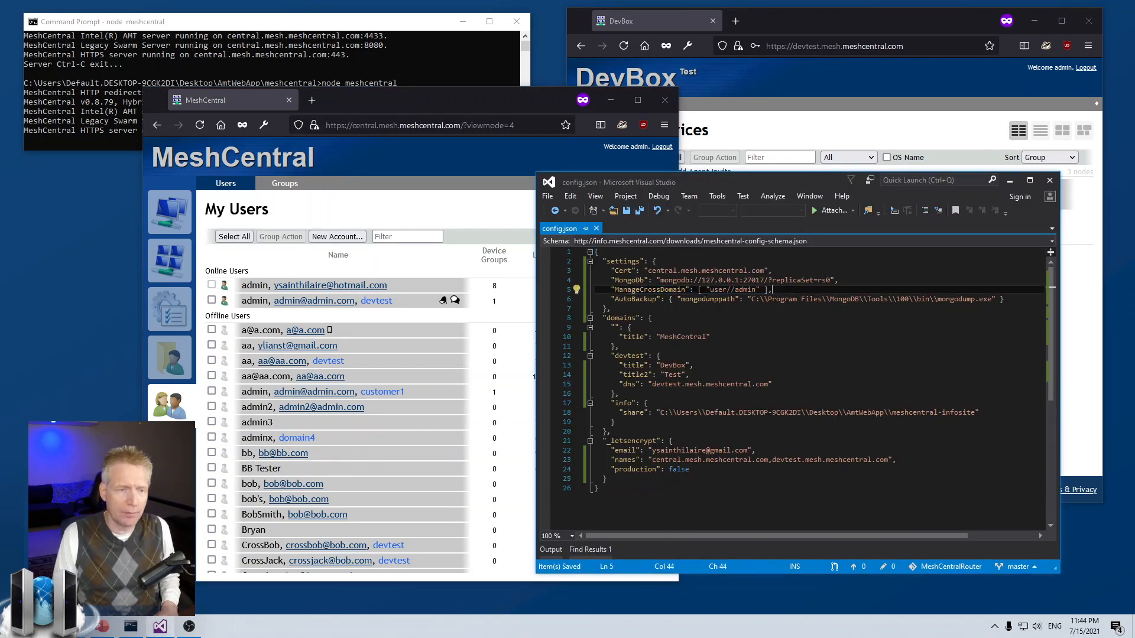
left_click(463, 209)
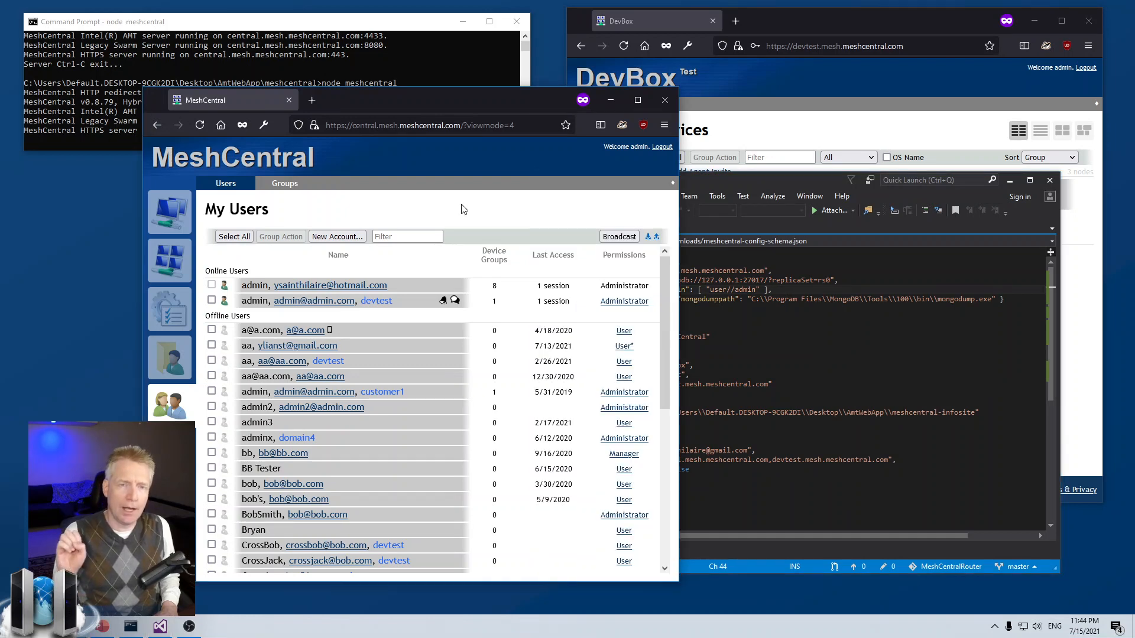